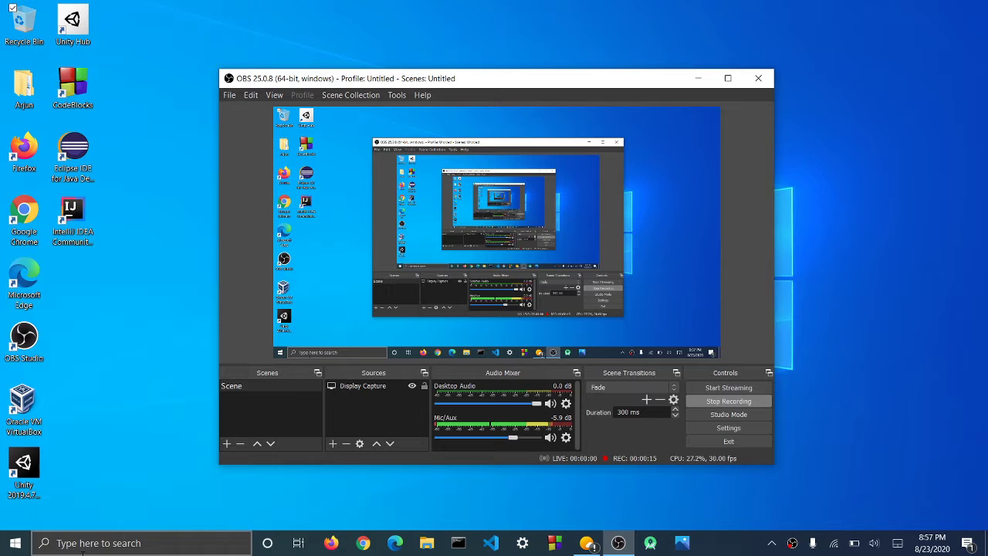
Step: Search the Start menu for 'paint 3D', retyping after typos, until Paint 3D is listed
key("super")
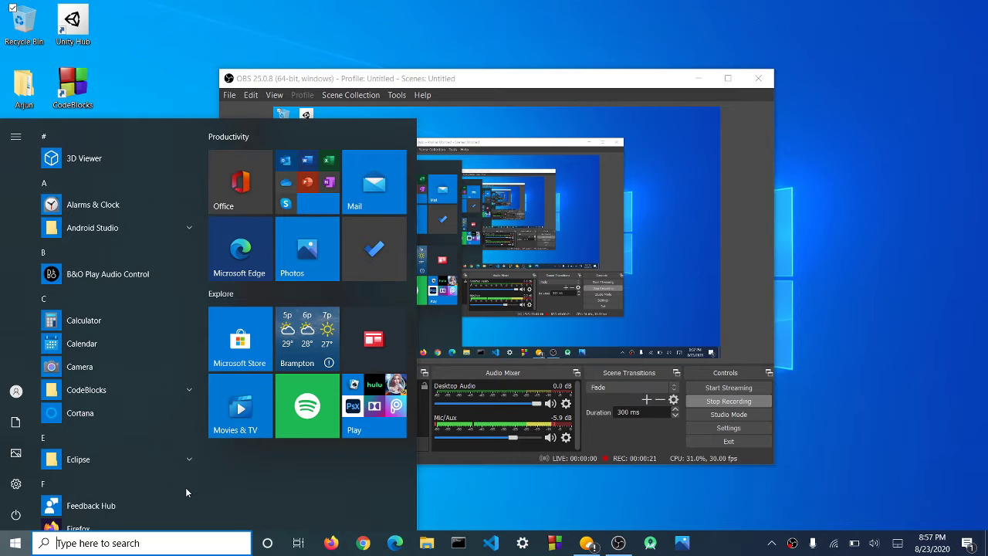
type("p")
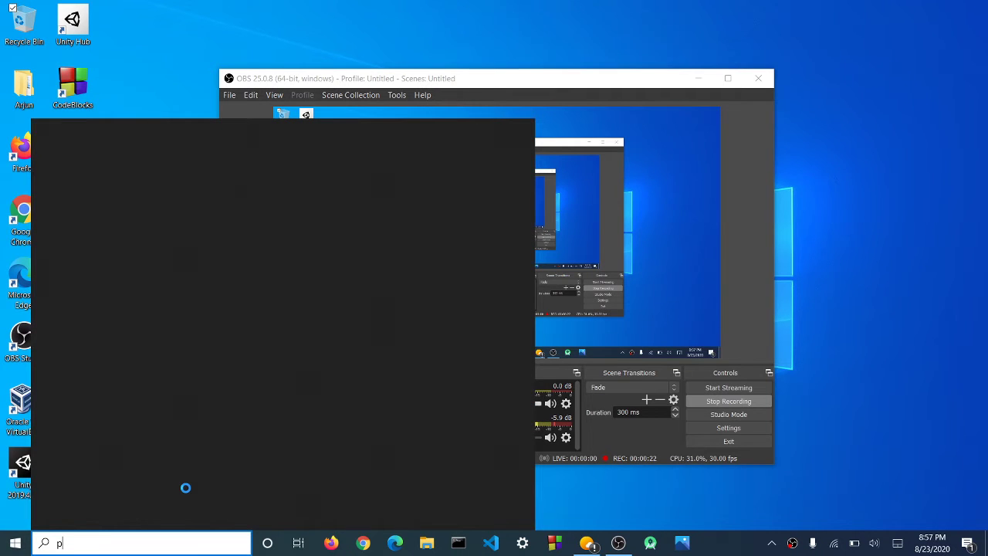
type("ain")
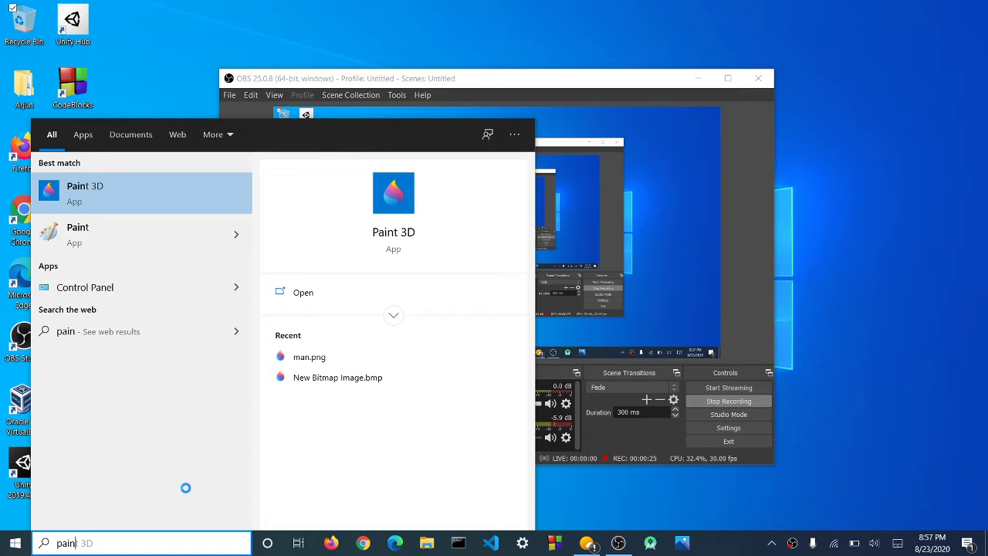
type("t")
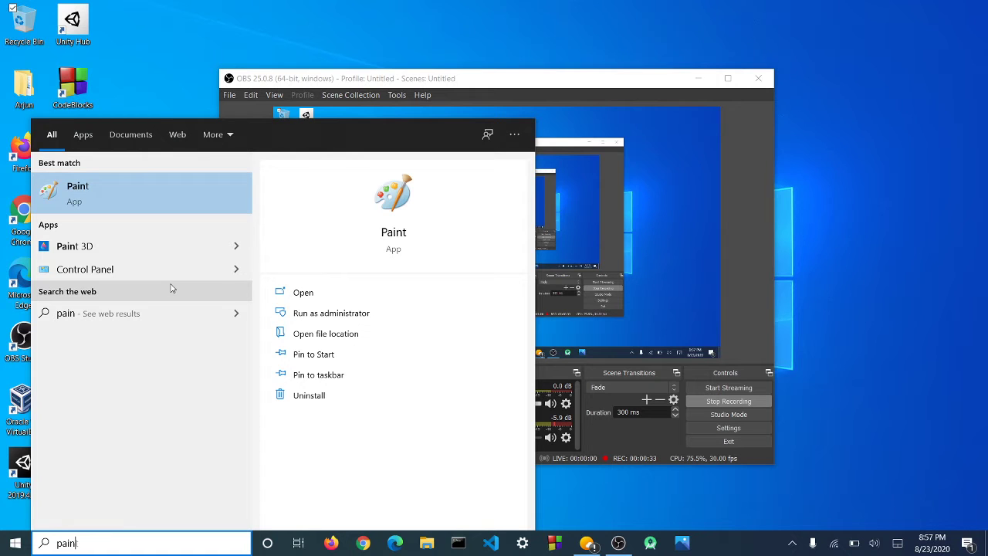
key("BackSpace")
key("BackSpace")
key("BackSpace")
key("BackSpace")
type("pa")
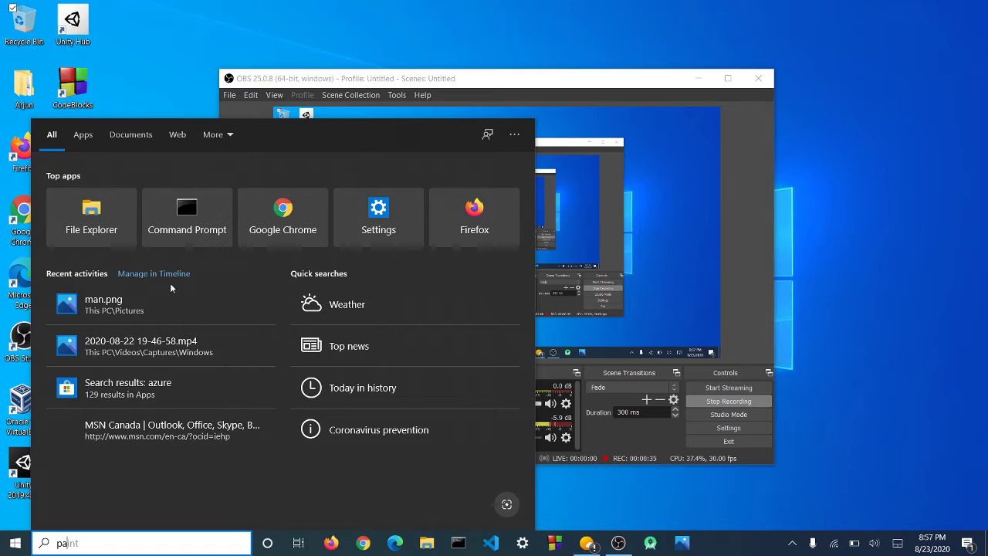
type("int")
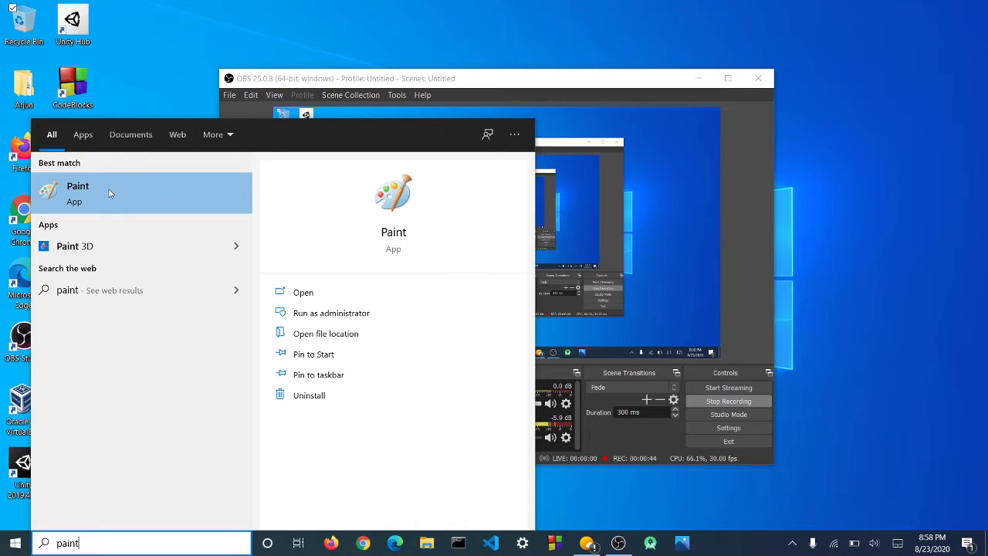
left_click(838, 326)
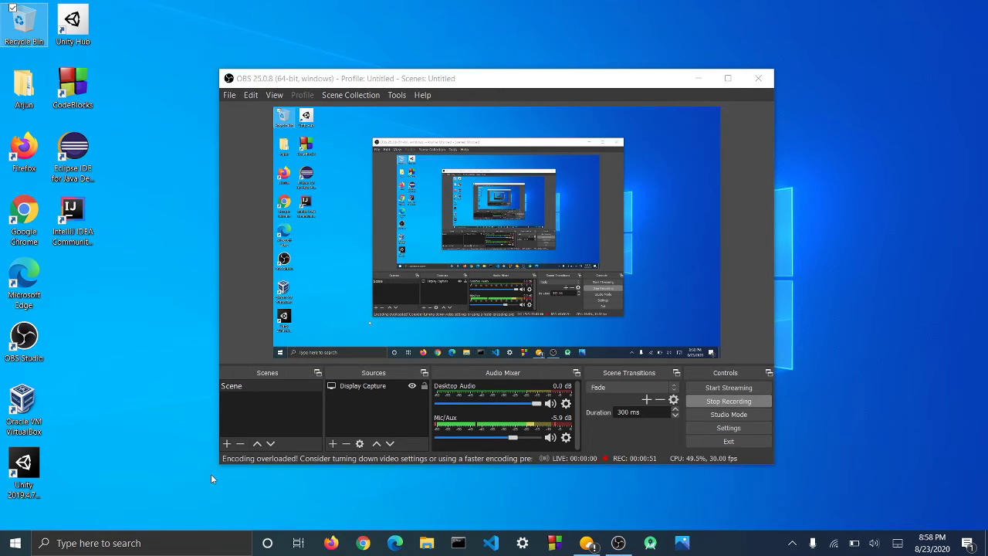
key("super")
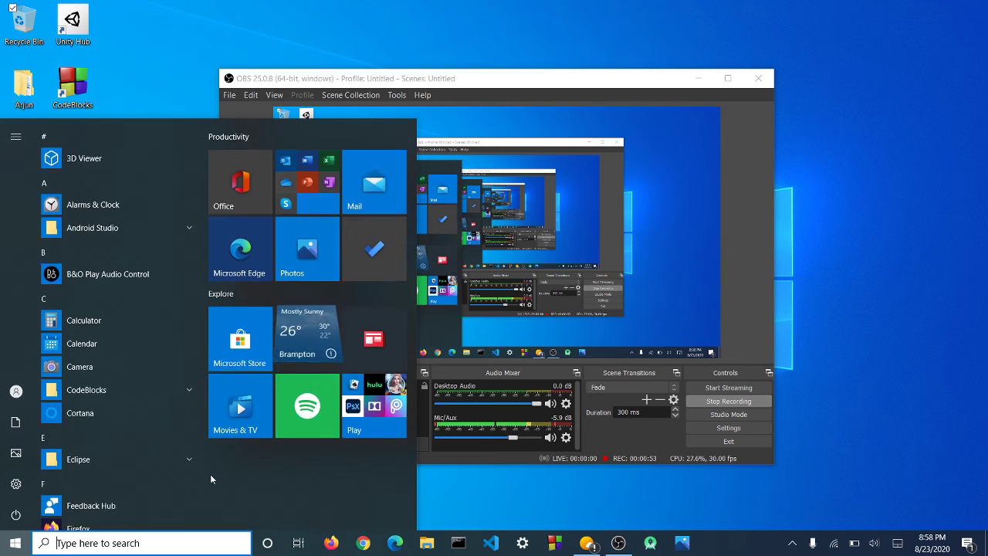
type("p")
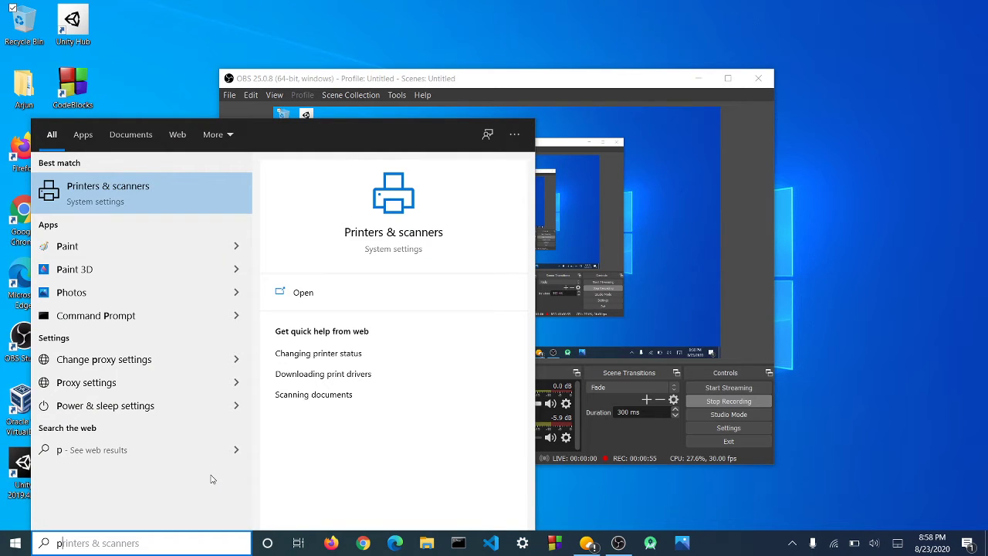
key("BackSpace")
type("p")
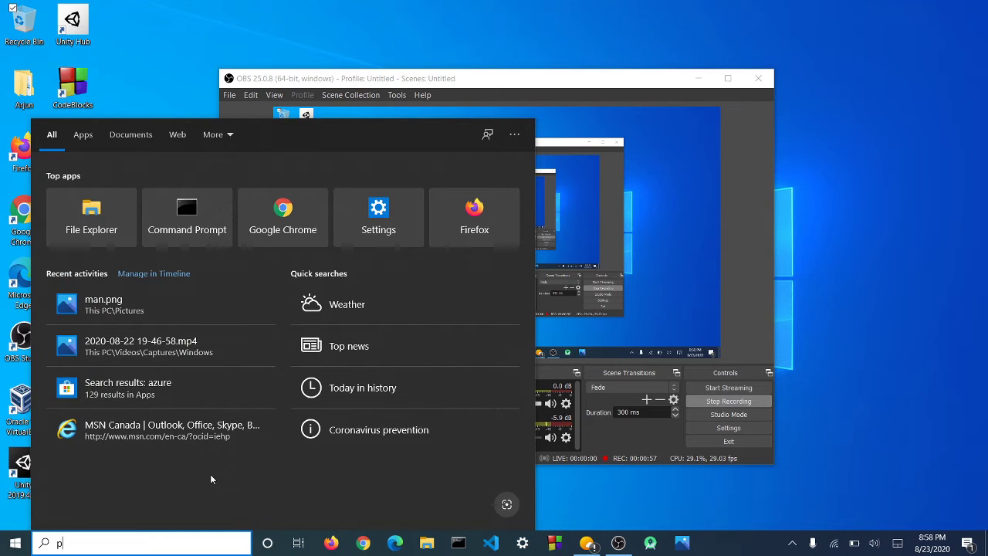
type("rin")
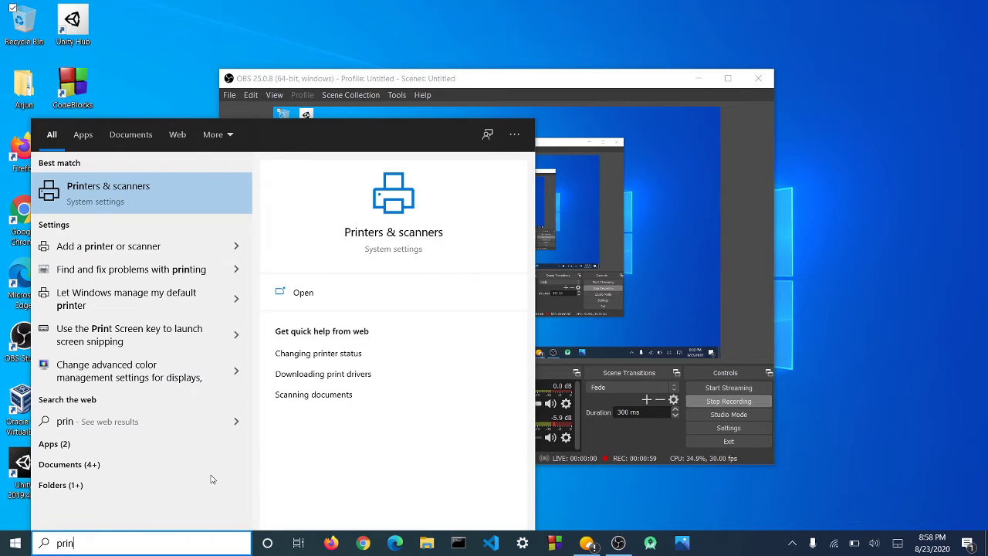
key("BackSpace")
key("BackSpace")
key("BackSpace")
type("a")
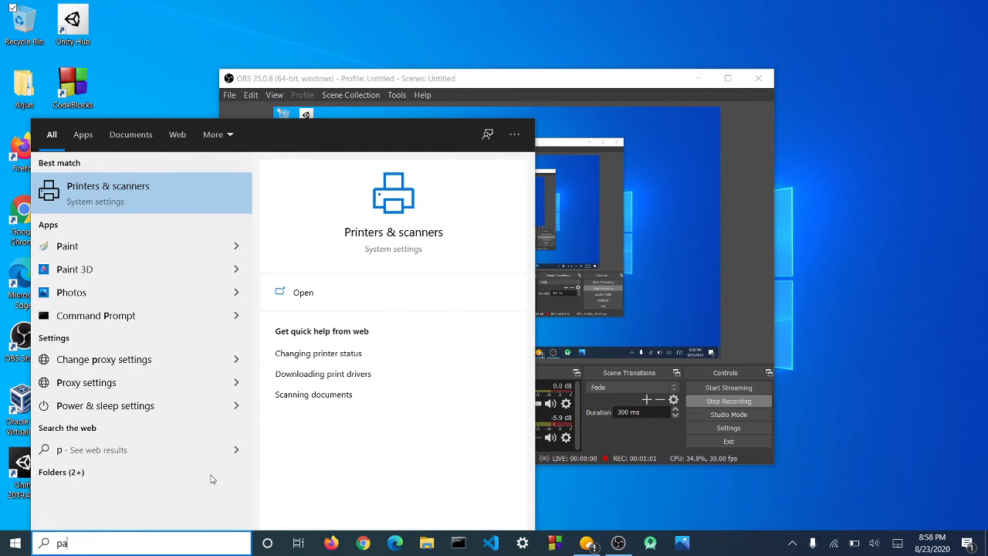
type("int")
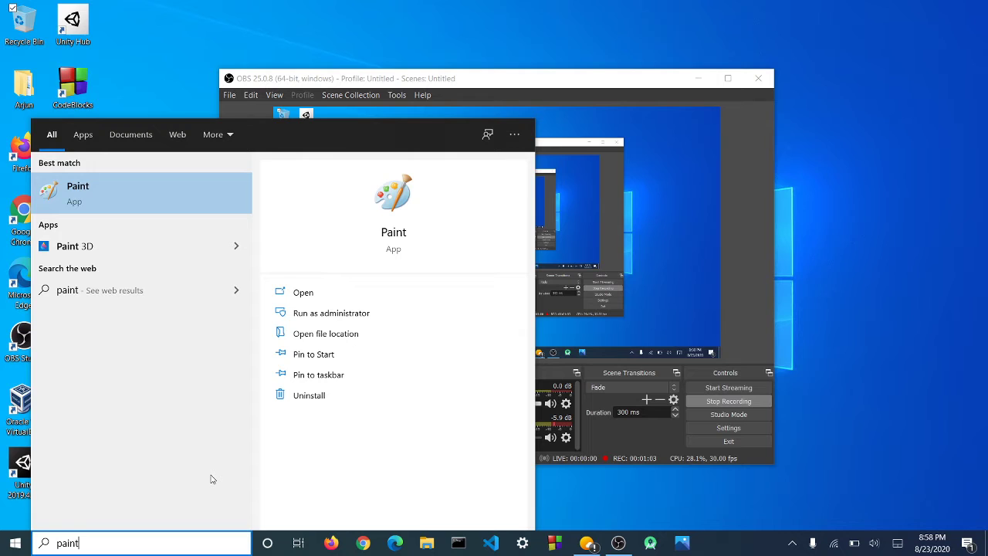
type(" 3D")
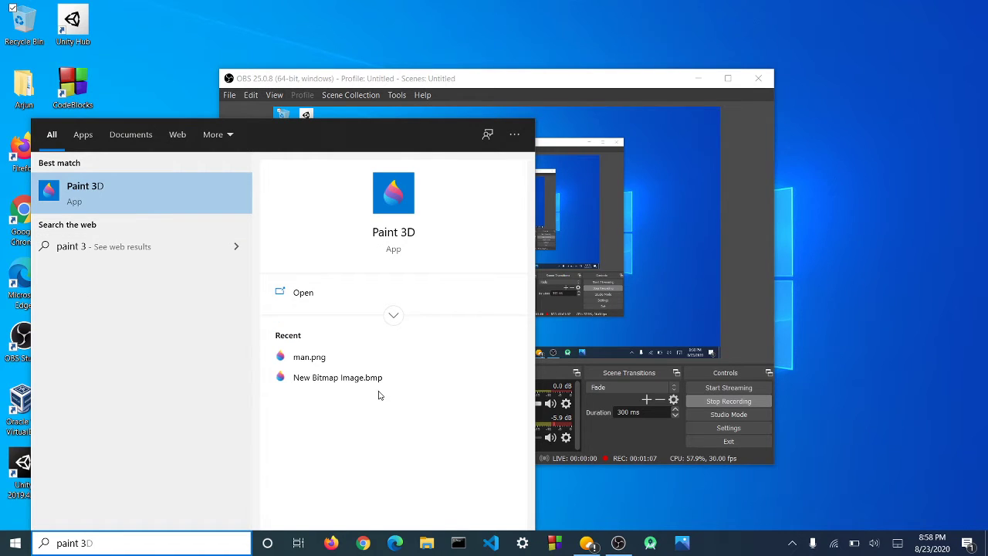
Step: Launch Paint 3D from the search results and bring up the Photos recent-files jump list
left_click(180, 192)
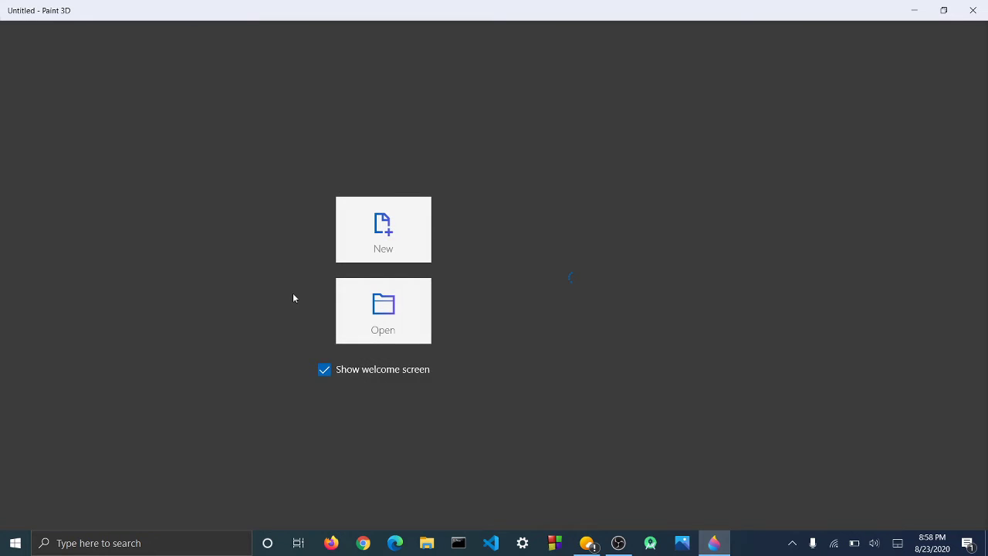
right_click(683, 545)
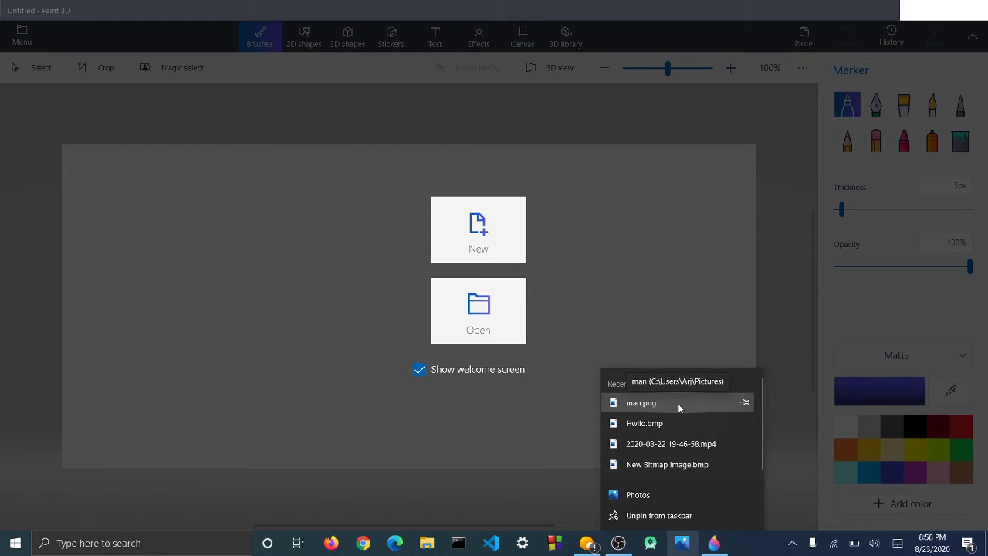
Step: Open man.png from the Photos jump list to preview the finished figure, then close it
left_click(678, 403)
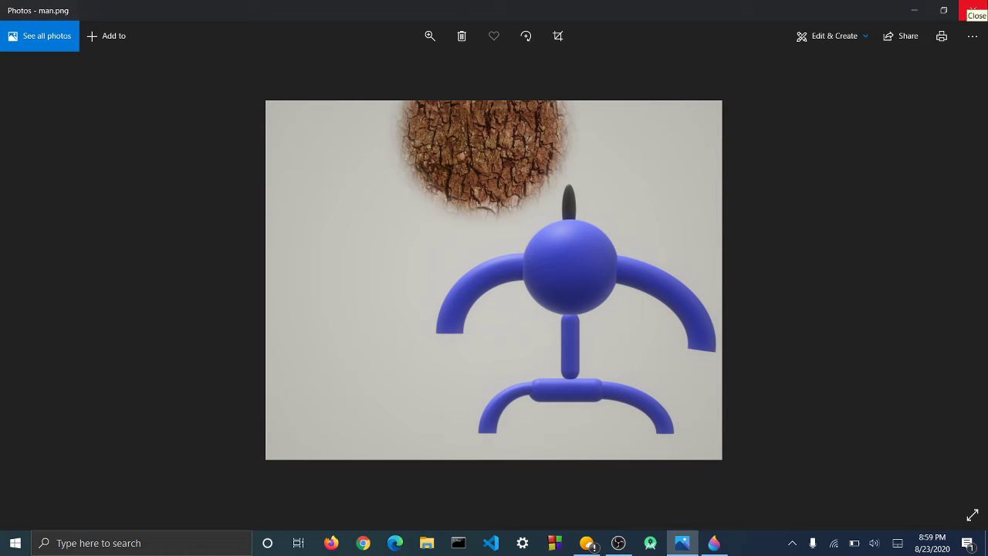
left_click(975, 9)
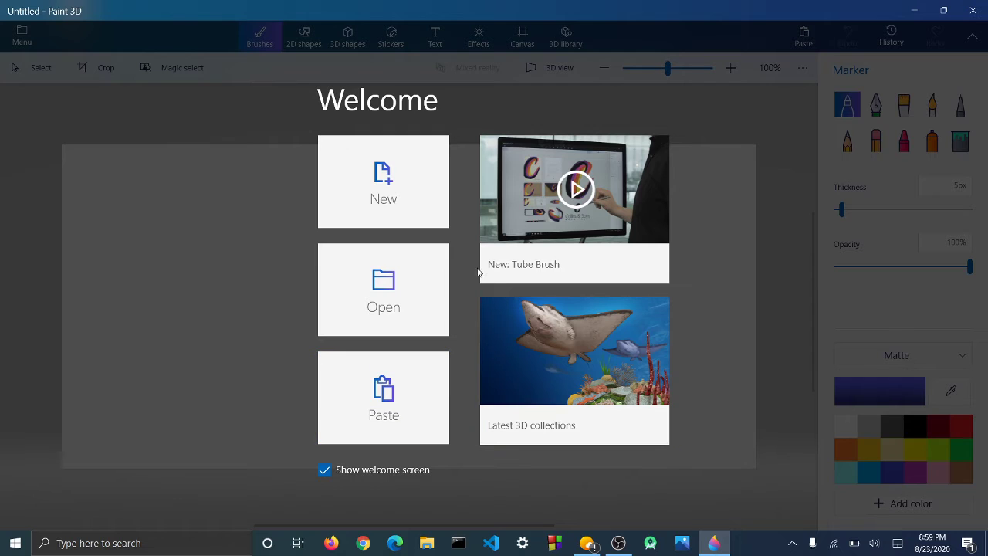
Step: Create a new blank canvas and choose Sphere among the 3D shapes objects
left_click(367, 183)
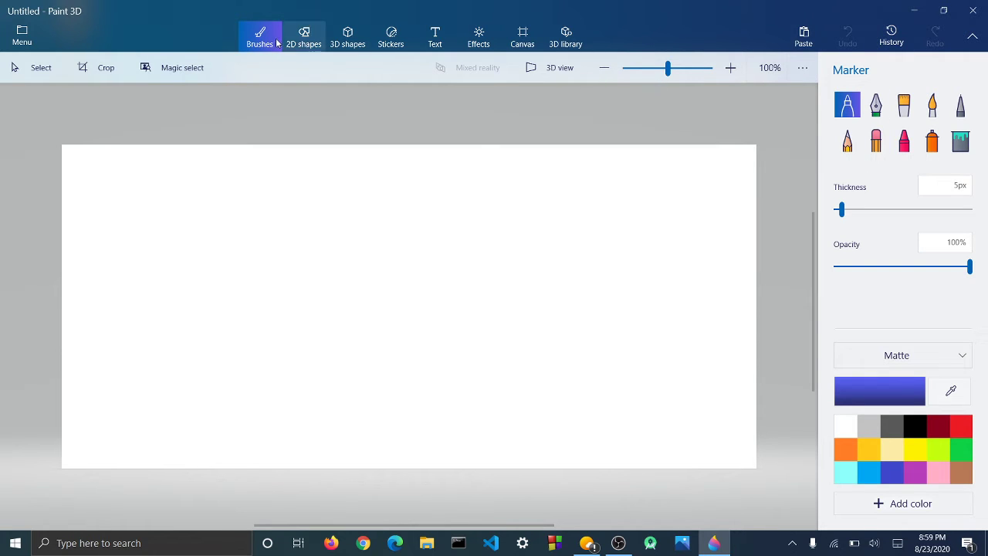
left_click(347, 37)
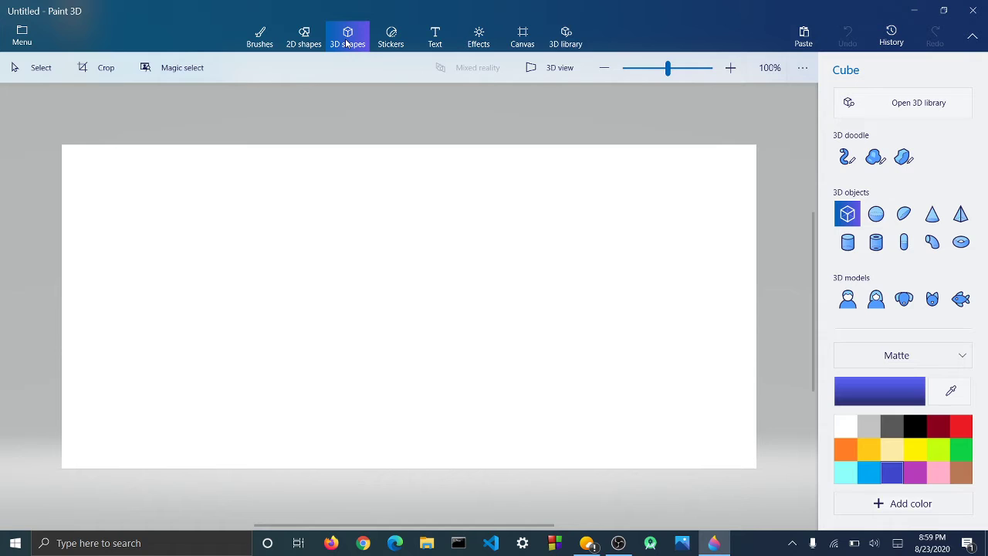
left_click(885, 221)
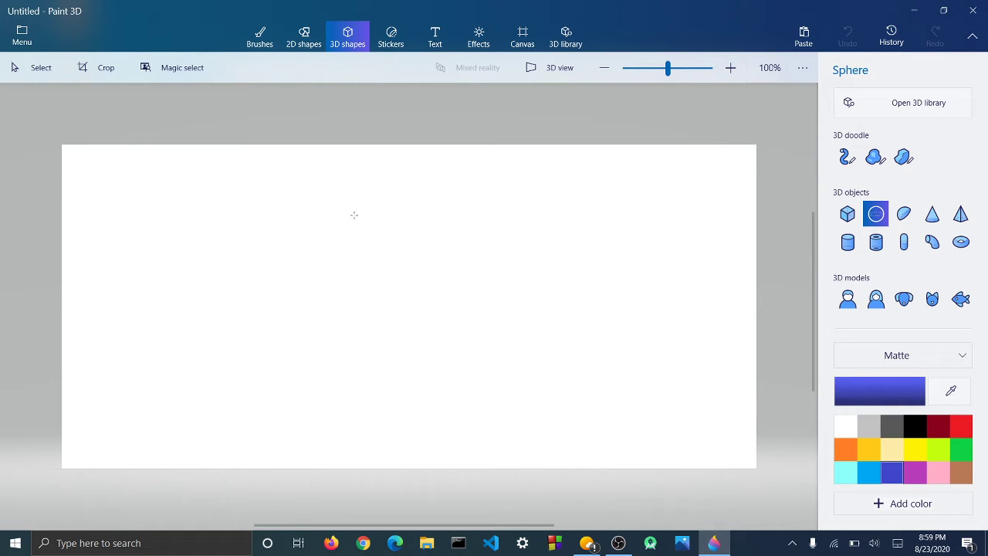
Step: Draw a blue sphere in the upper middle of the canvas, then rotate, tilt and shift its depth
left_click_drag(353, 214, 397, 253)
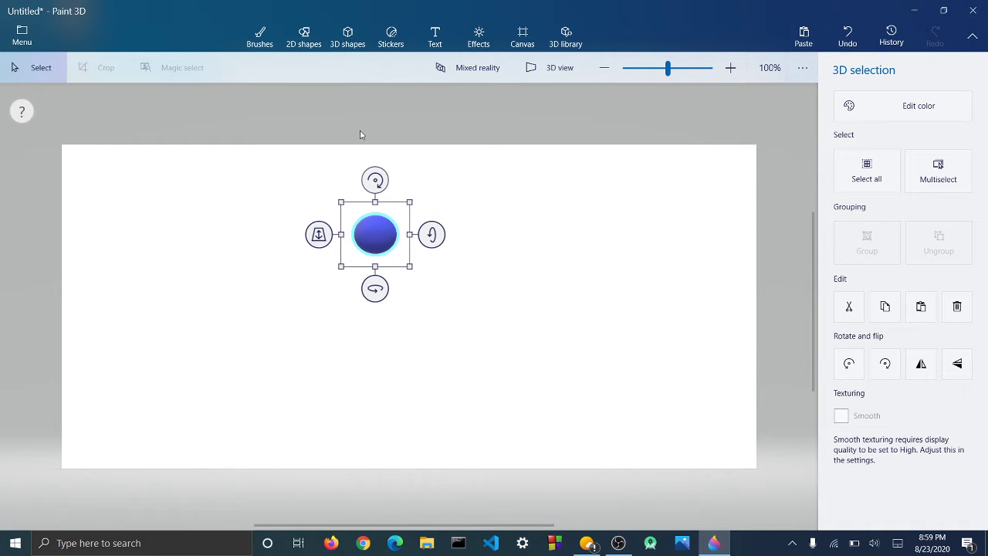
mouse_move(375, 181)
left_mouse_down()
mouse_move(404, 196)
mouse_move(368, 177)
mouse_move(379, 170)
mouse_move(376, 180)
left_mouse_up()
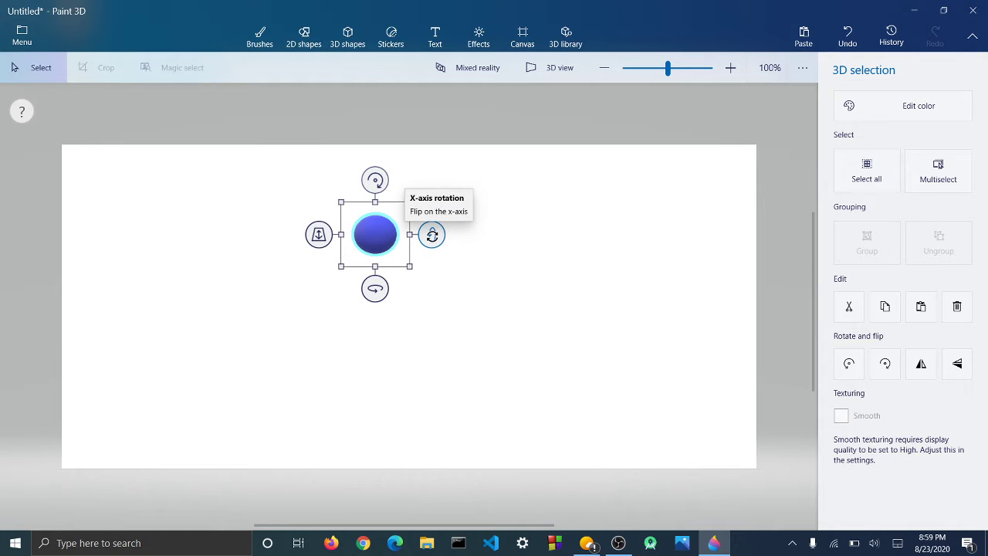
mouse_move(432, 235)
left_mouse_down()
mouse_move(430, 260)
mouse_move(427, 213)
mouse_move(429, 231)
left_mouse_up()
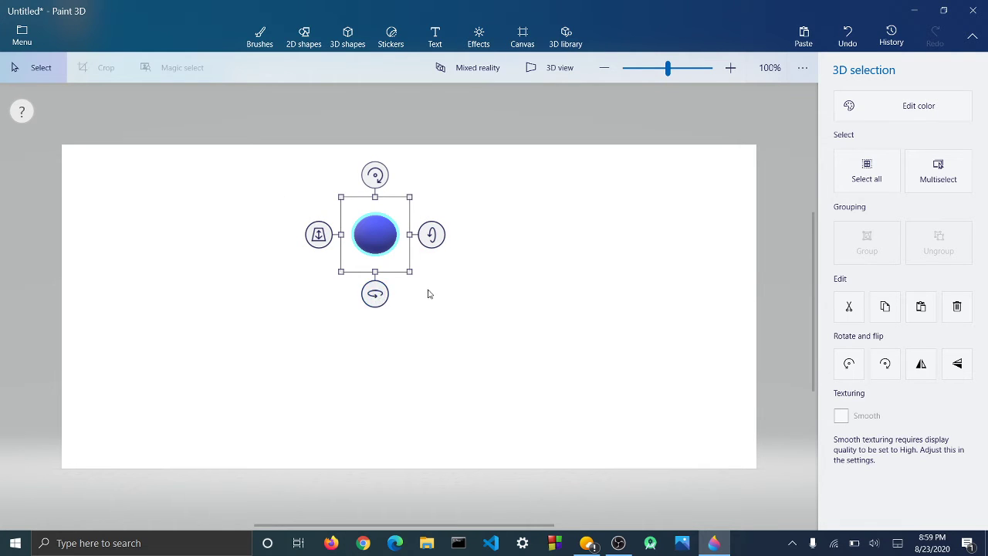
mouse_move(374, 294)
left_mouse_down()
mouse_move(430, 298)
mouse_move(343, 295)
mouse_move(382, 292)
left_mouse_up()
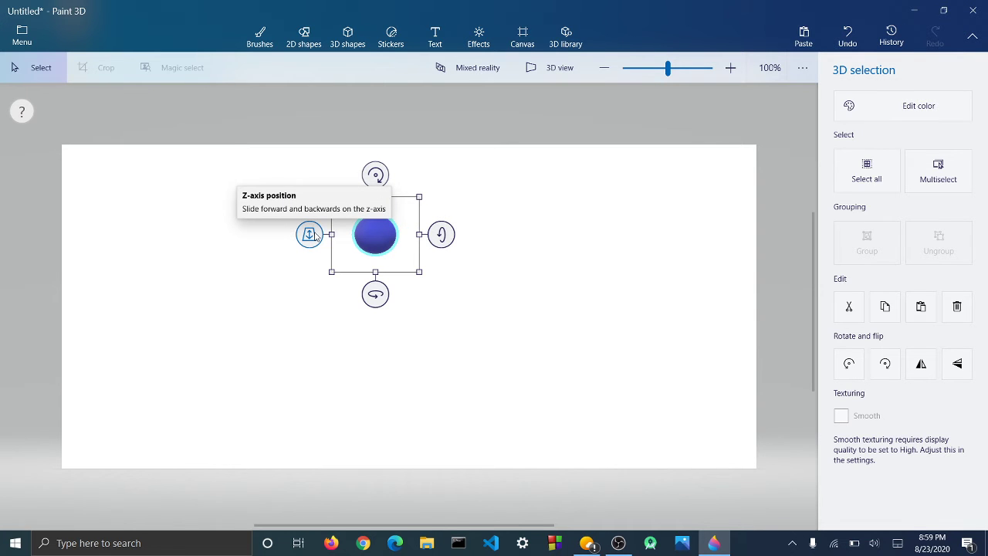
left_click_drag(315, 236, 313, 196)
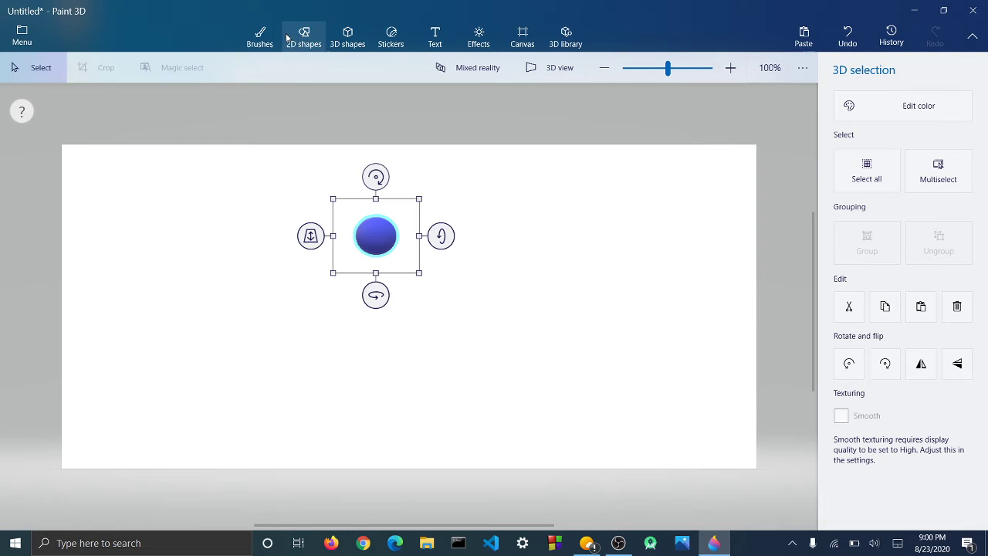
Step: Draw a vertical blue capsule under the sphere as the body, then deselect it
left_click(335, 39)
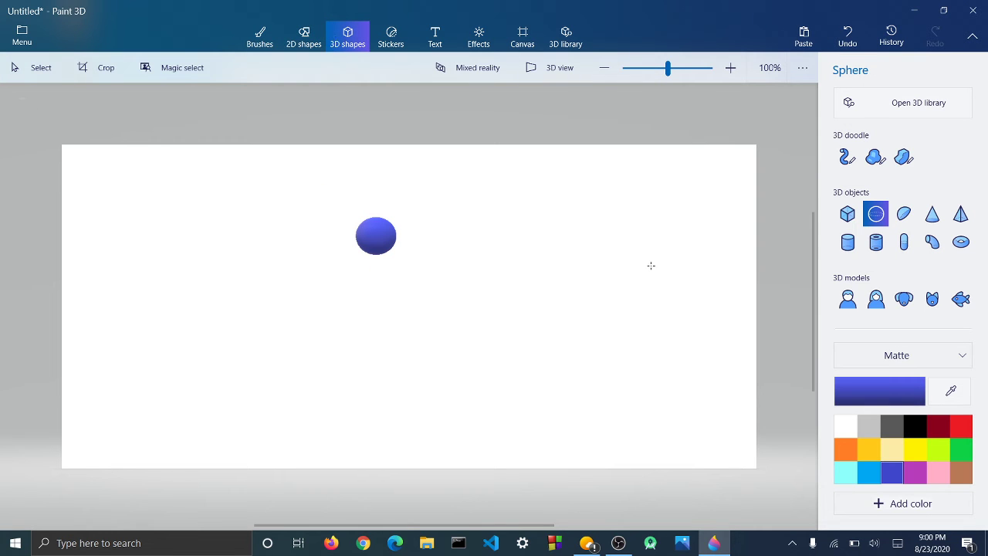
left_click(907, 244)
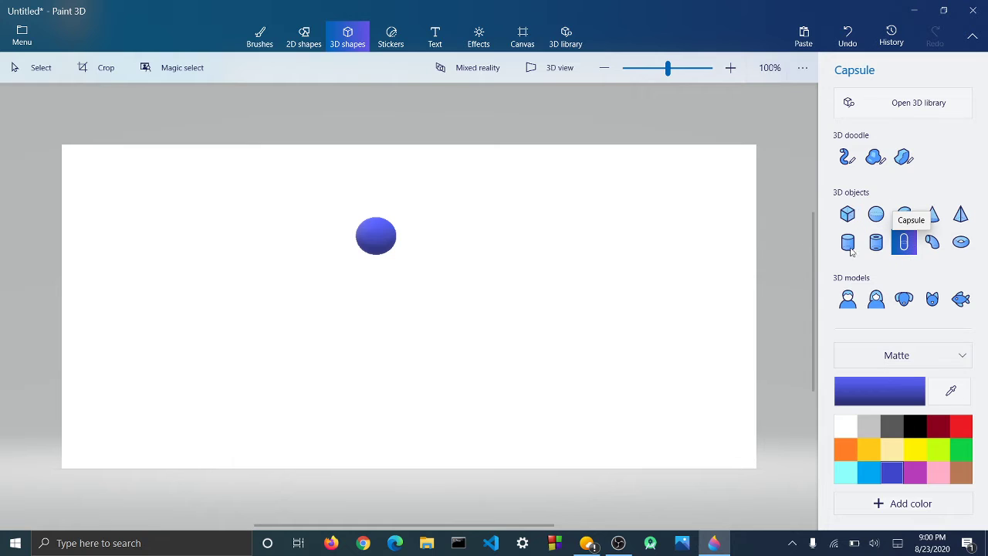
left_click_drag(370, 253, 383, 298)
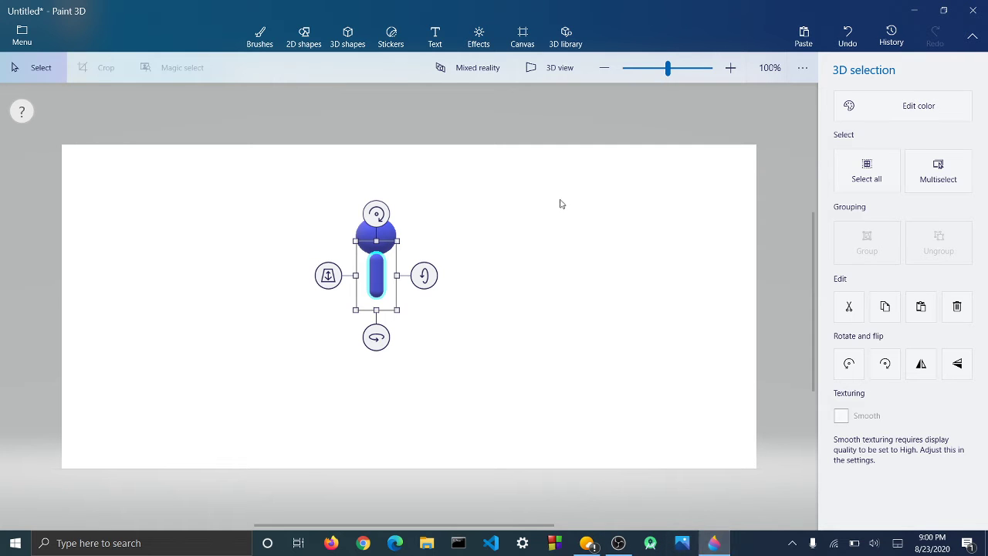
left_click(343, 48)
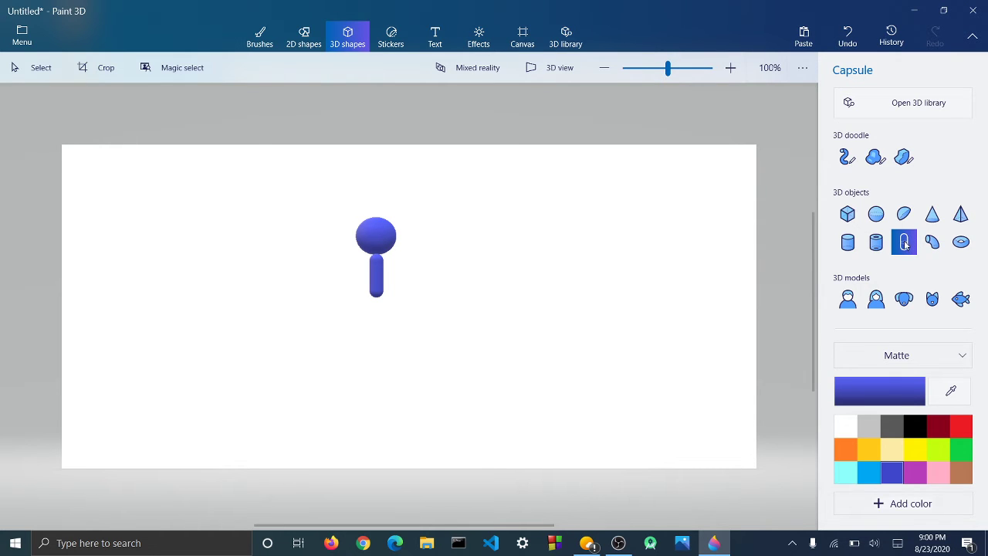
Step: Draw a long capsule, rotate it horizontal, and move it up under the body as the feet bar
left_click(370, 301)
left_click_drag(380, 316, 384, 354)
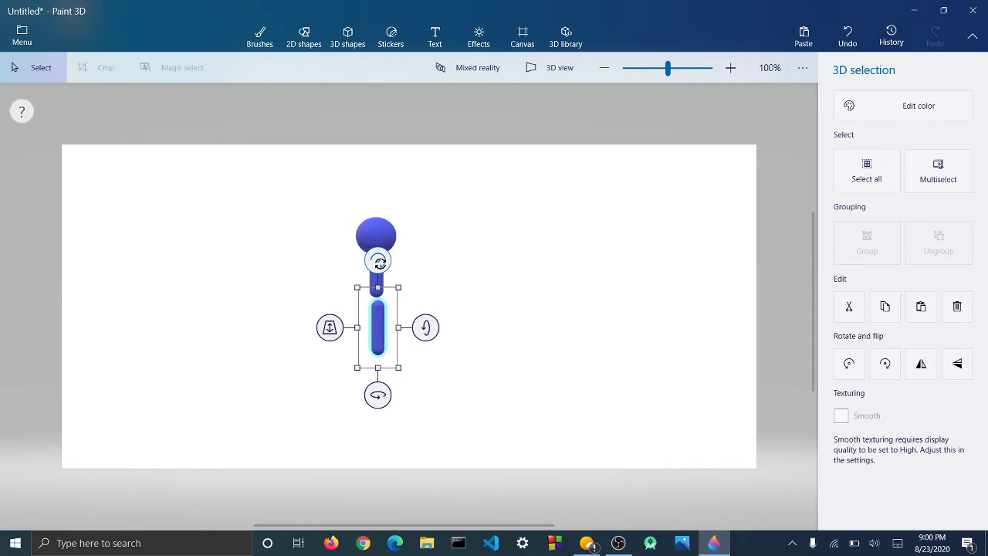
left_click_drag(378, 260, 466, 321)
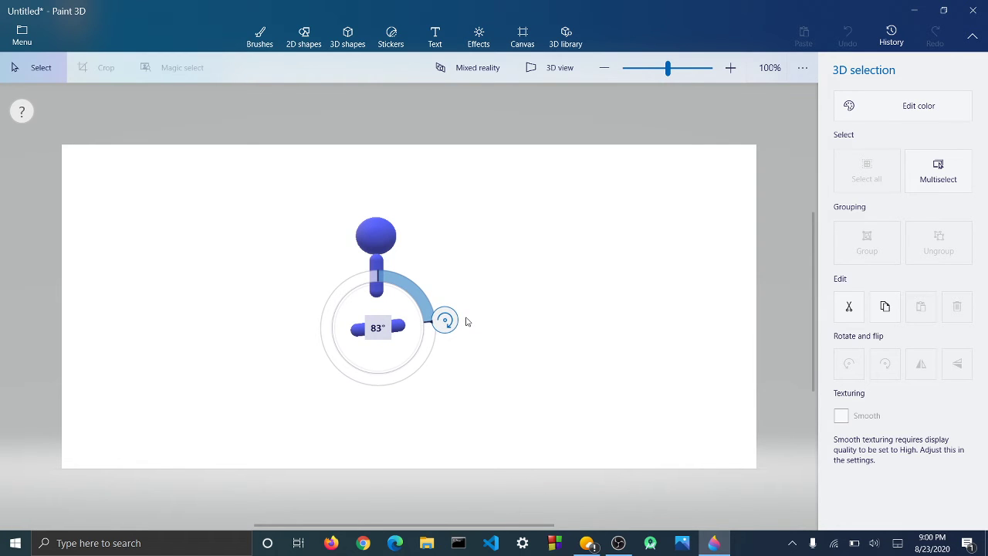
left_click_drag(466, 321, 465, 328)
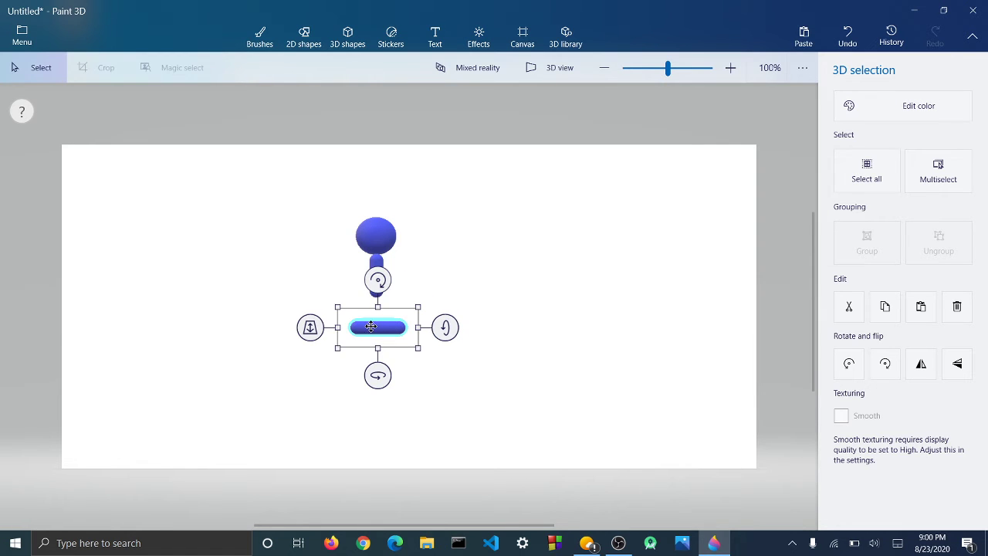
key("Escape")
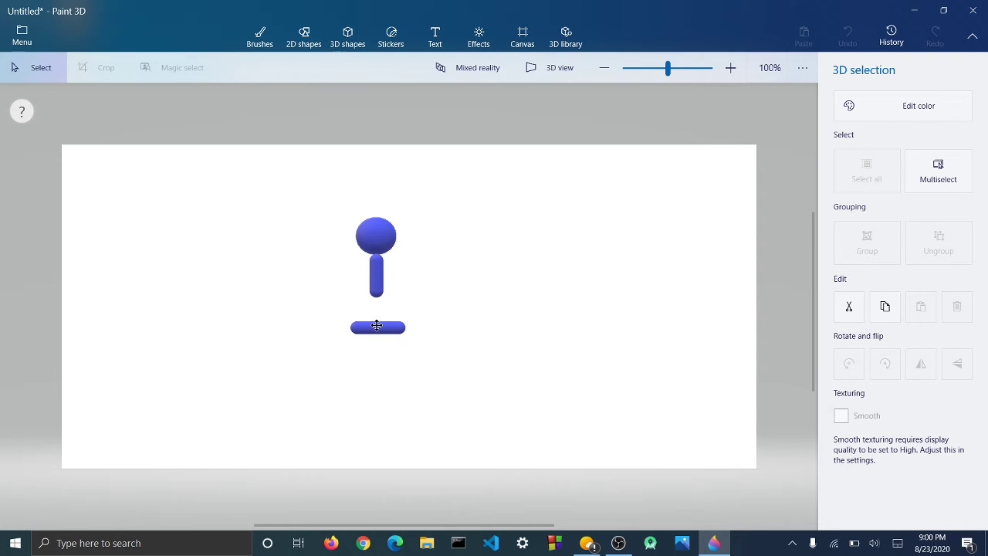
left_click_drag(376, 325, 378, 292)
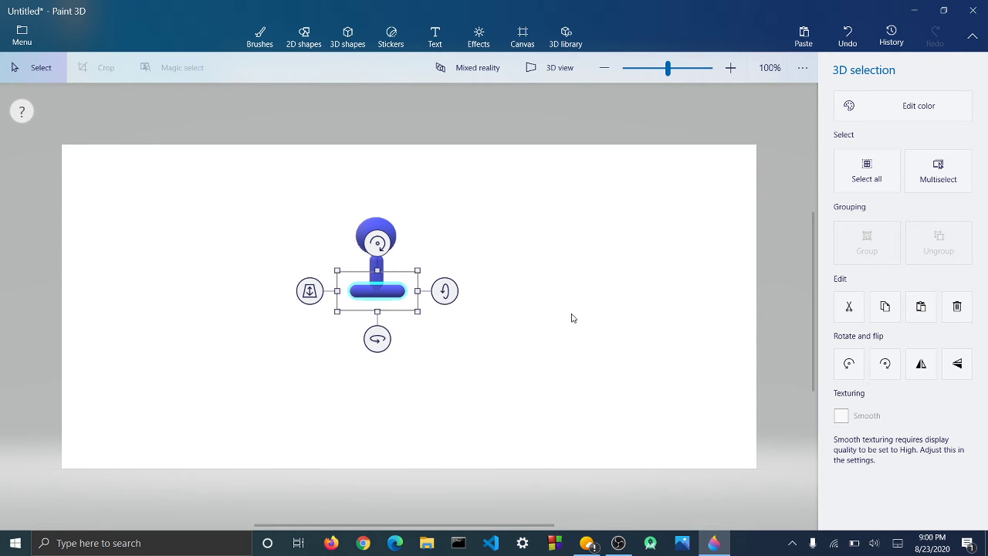
left_click(303, 35)
Step: Draw a curved-cylinder leg at the bar's right end and tilt it slightly
left_click(348, 32)
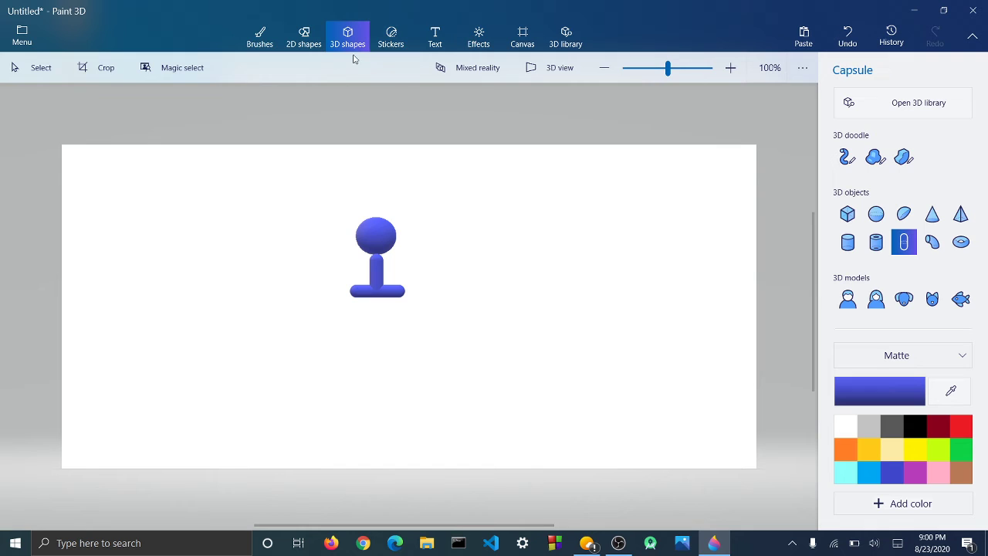
left_click(305, 30)
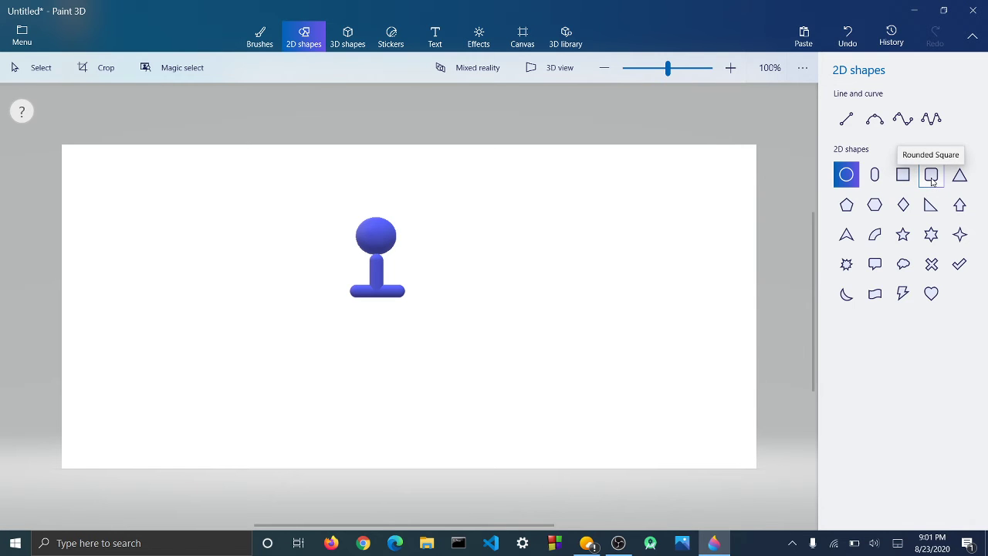
left_click(349, 35)
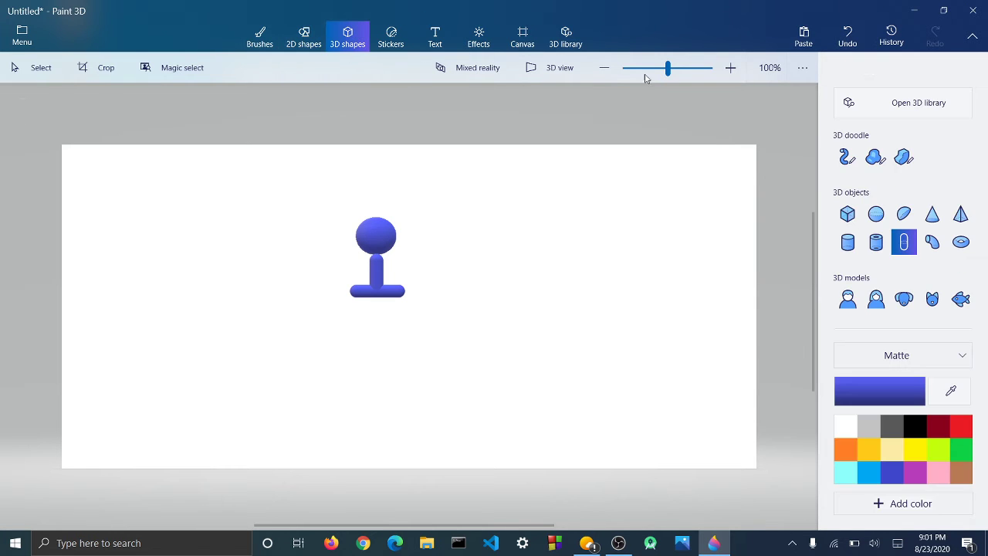
left_click(934, 244)
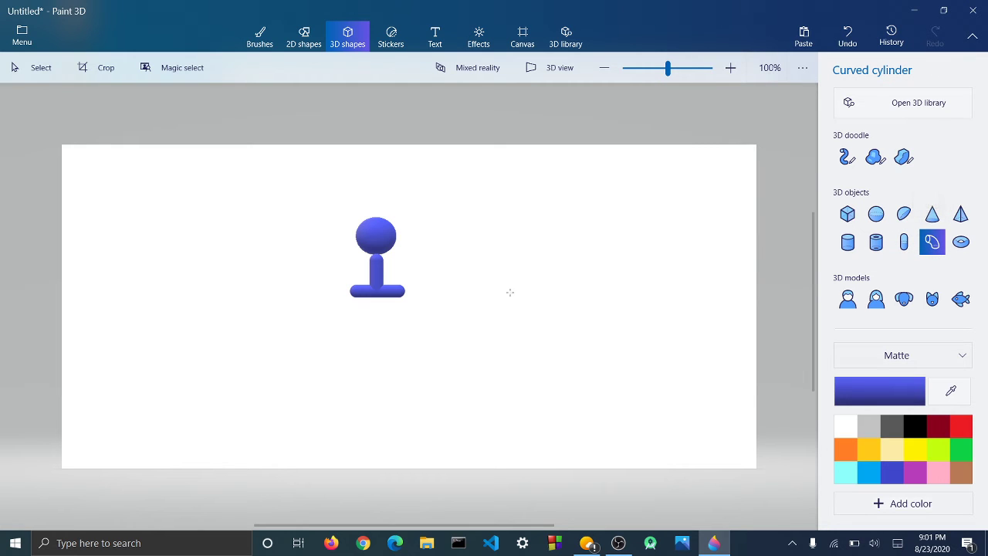
mouse_move(404, 290)
left_mouse_down()
mouse_move(440, 322)
mouse_move(410, 305)
left_mouse_up()
left_click_drag(408, 255, 403, 249)
left_click(508, 316)
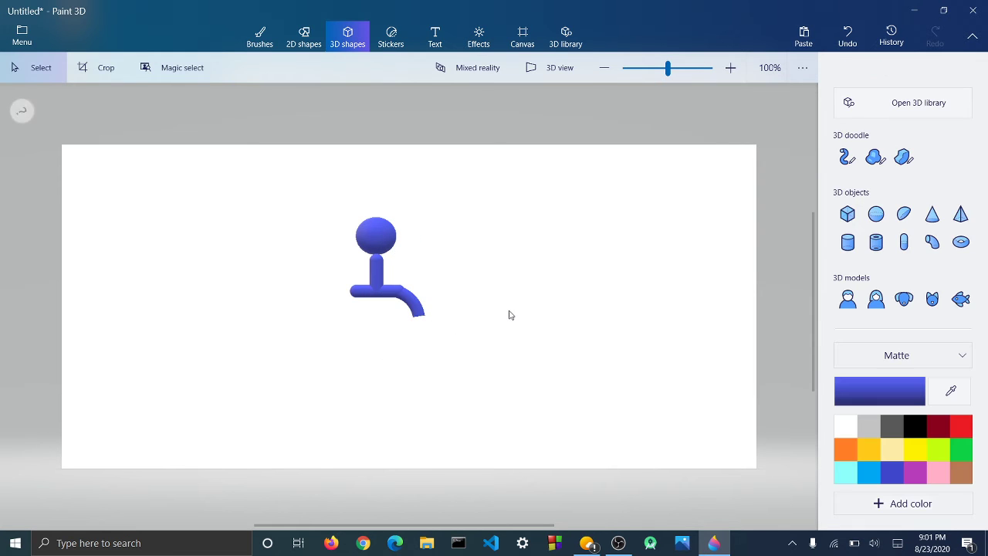
Step: Draw a second curved leg, rotate it to mirror the first, and place it on the bar's left end
left_click(932, 242)
mouse_move(317, 293)
left_mouse_down()
mouse_move(335, 331)
mouse_move(352, 333)
left_mouse_up()
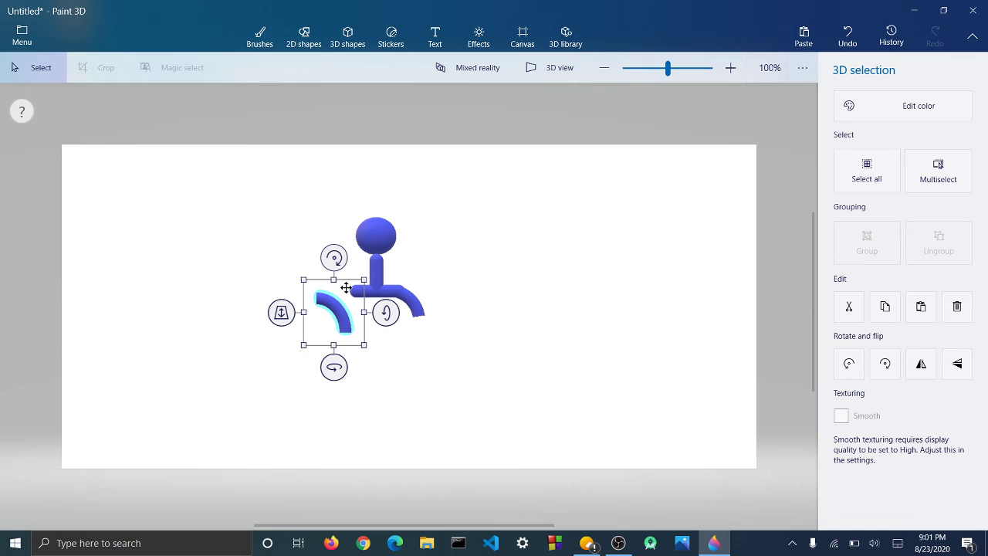
left_click_drag(334, 257, 280, 359)
left_click(296, 336)
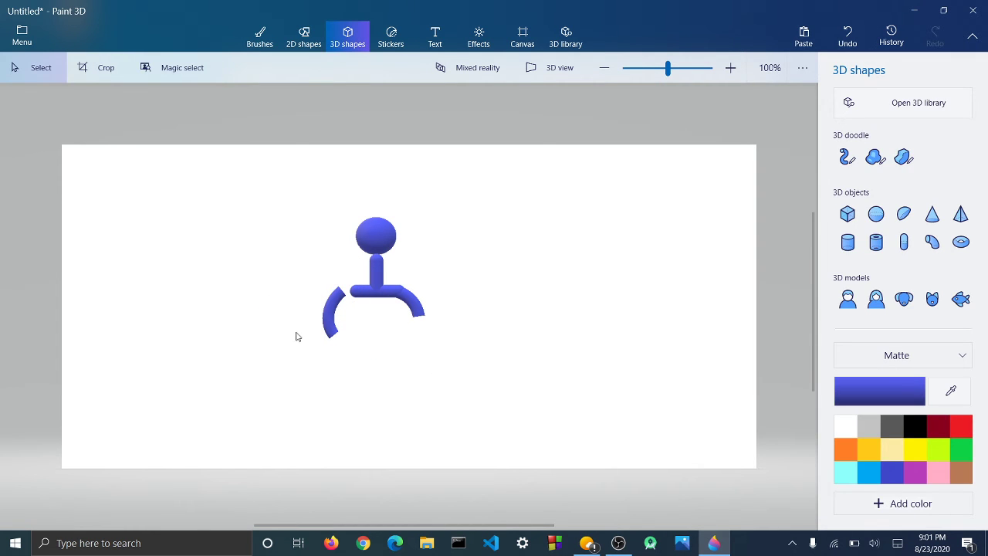
left_click(334, 301)
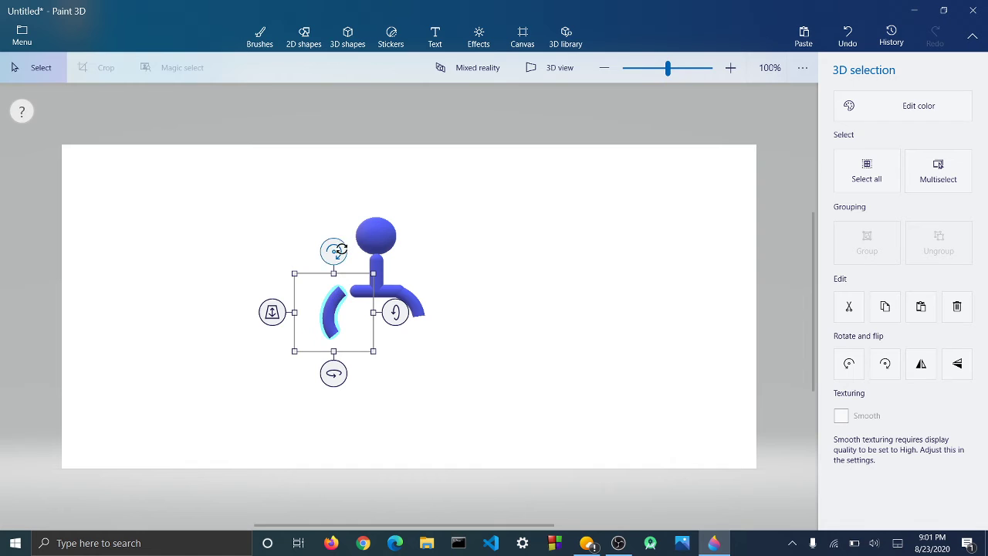
left_click_drag(342, 250, 381, 273)
left_click_drag(337, 313, 345, 307)
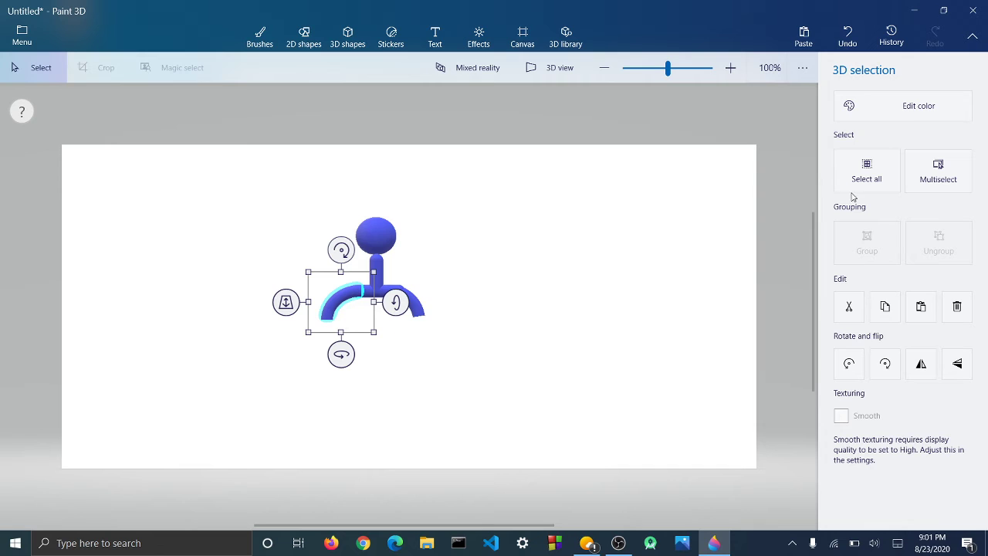
key("XF86MonBrightnessDown")
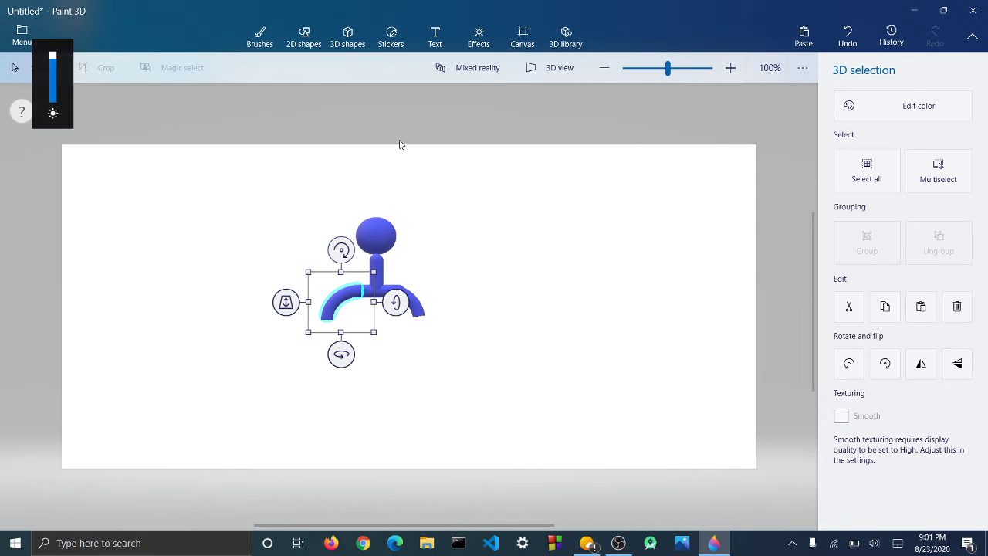
Step: Draw two curved-cylinder arcs right of the head and join the nearer one to the head as an arm
left_click(347, 36)
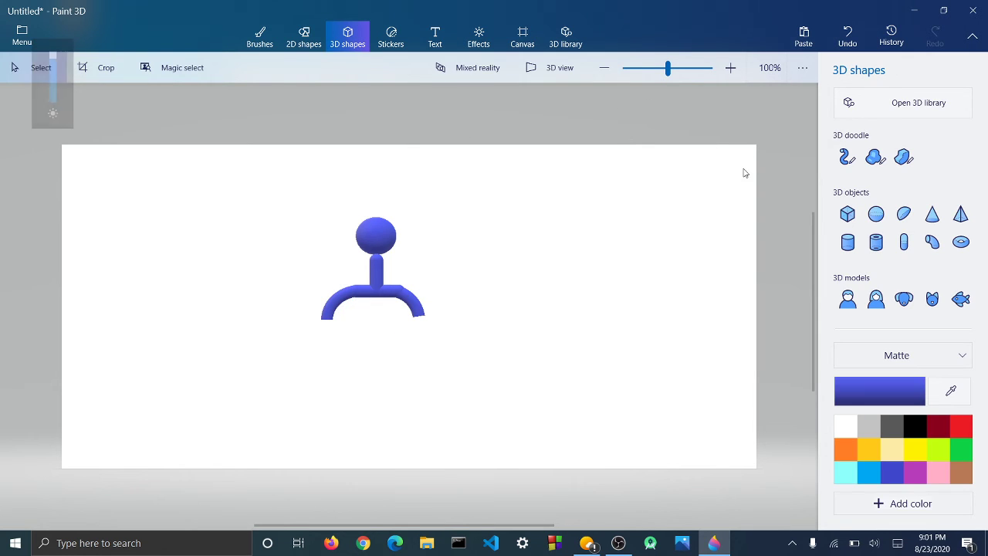
left_click(879, 216)
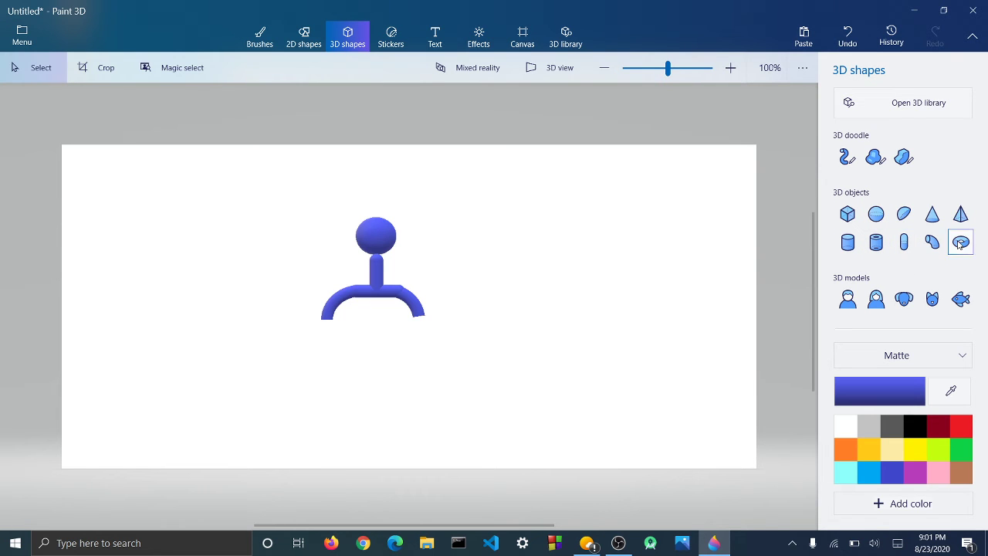
left_click(933, 242)
left_click_drag(413, 229, 474, 277)
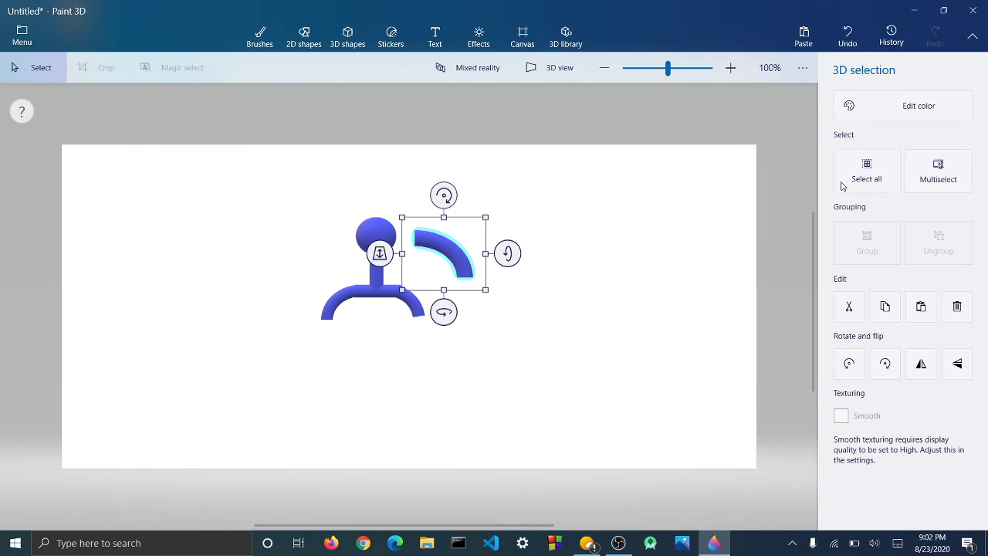
left_click(347, 37)
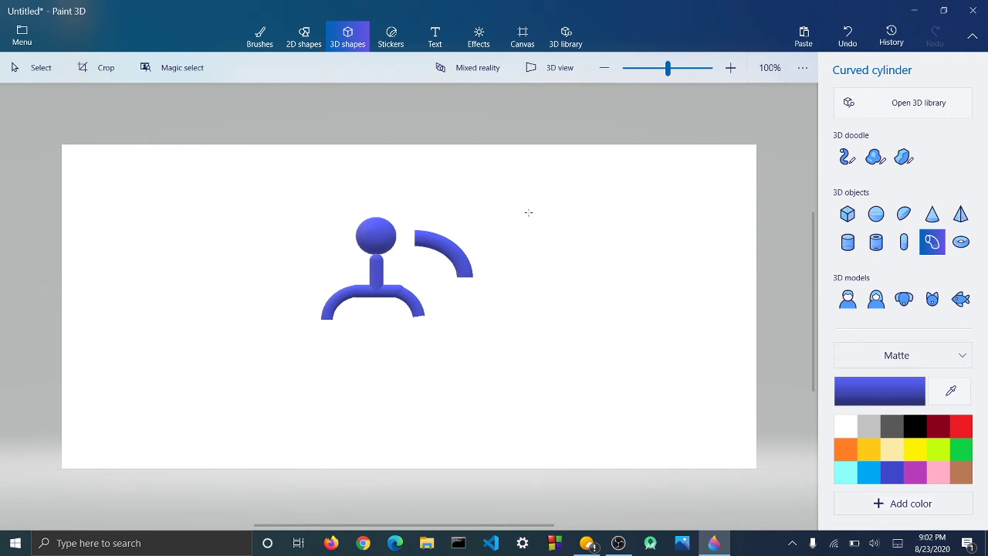
left_click_drag(514, 221, 551, 267)
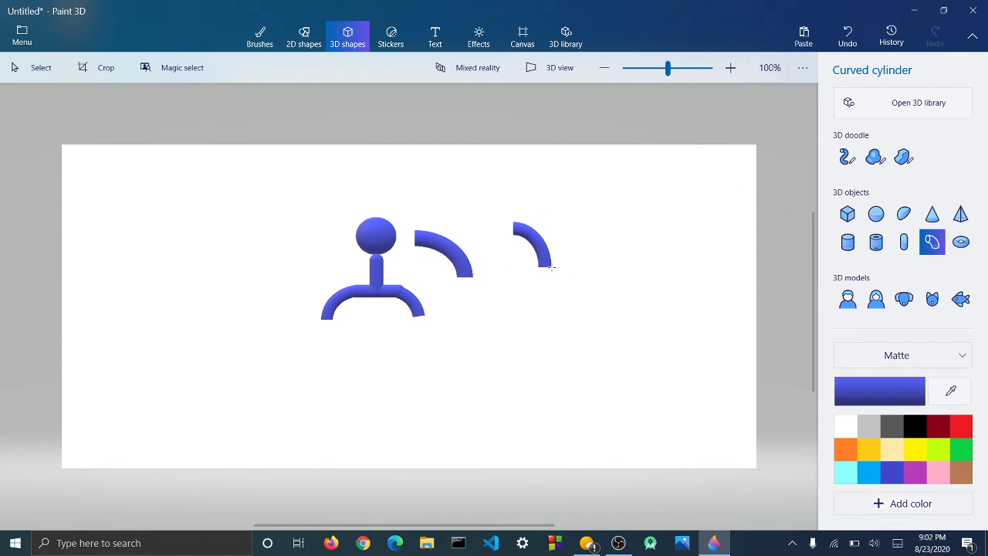
left_click(446, 249)
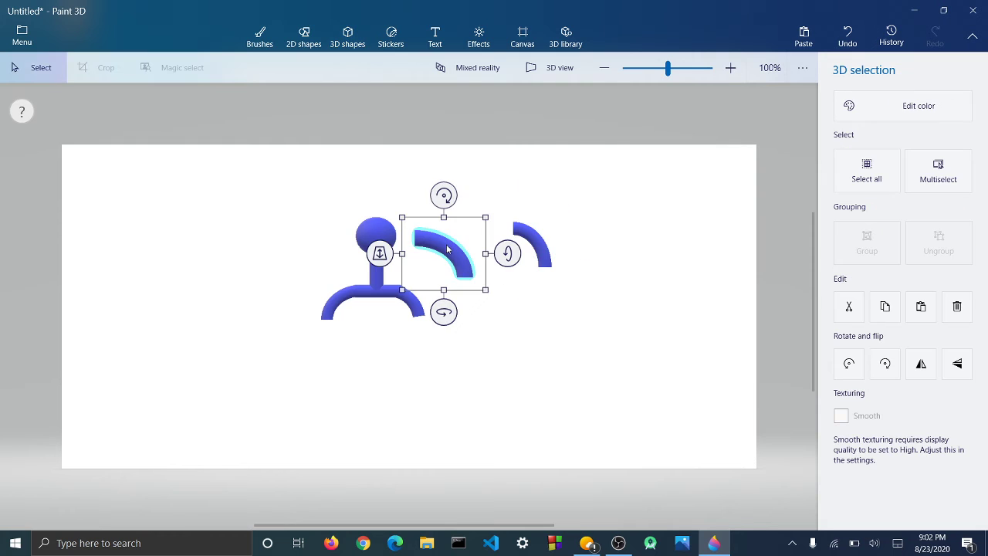
left_click_drag(428, 244, 408, 246)
Step: Rotate the loose arc to about 161° and move it onto the figure's left shoulder
left_click(541, 246)
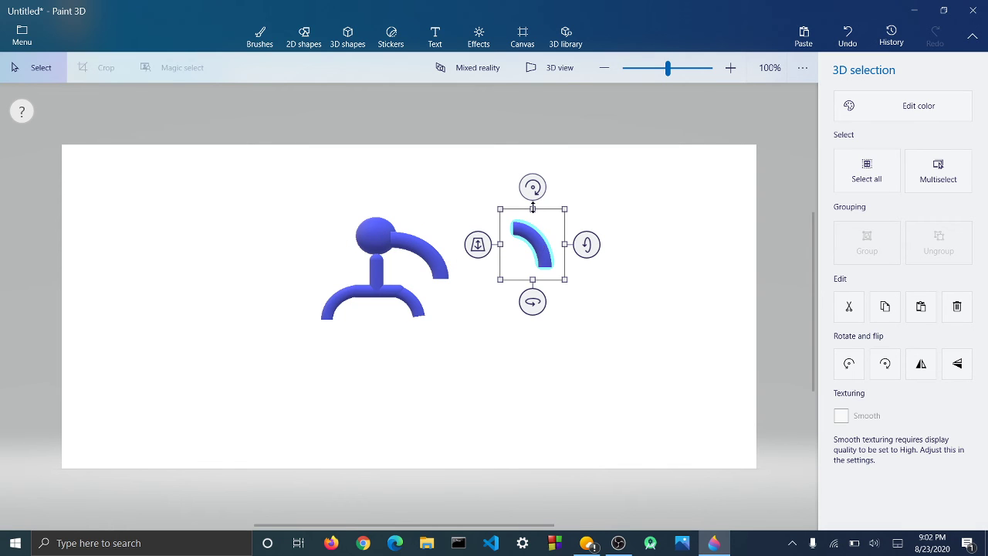
left_click_drag(532, 195, 576, 233)
left_click_drag(532, 187, 634, 269)
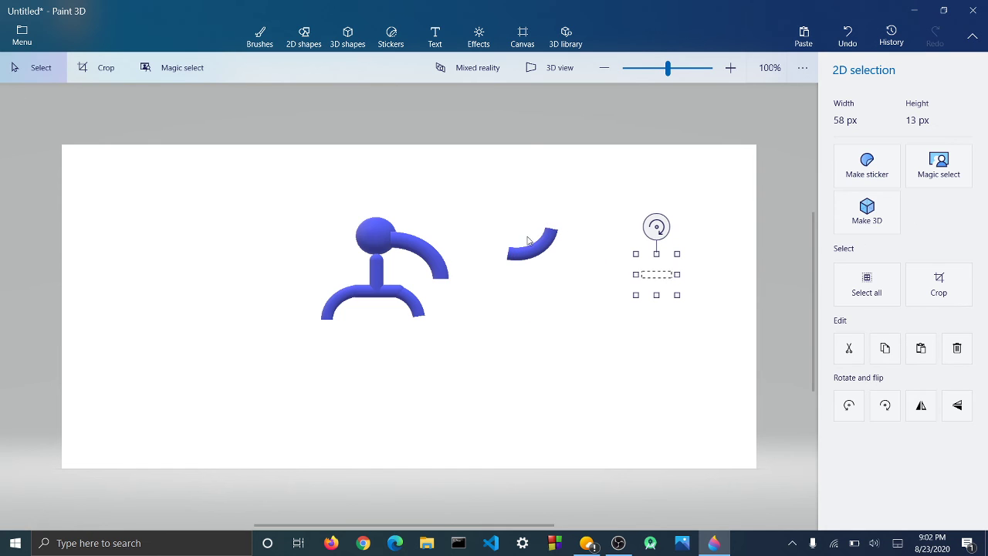
left_click(522, 252)
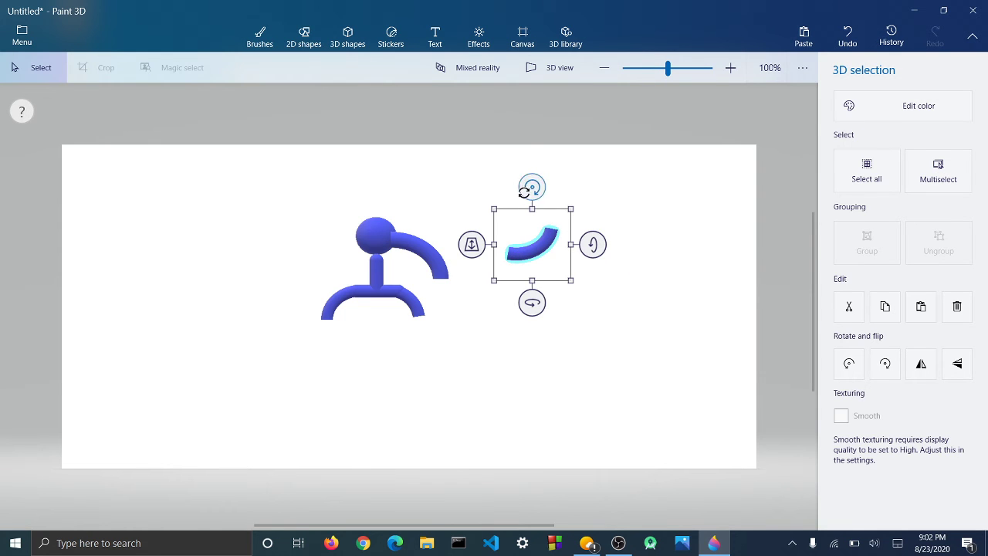
left_click_drag(532, 191, 551, 304)
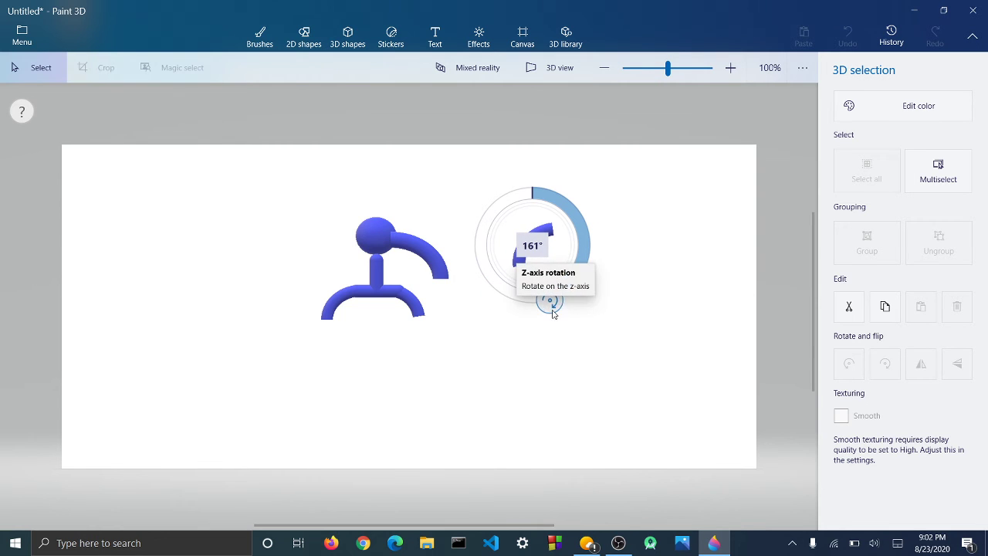
left_click_drag(524, 251, 330, 263)
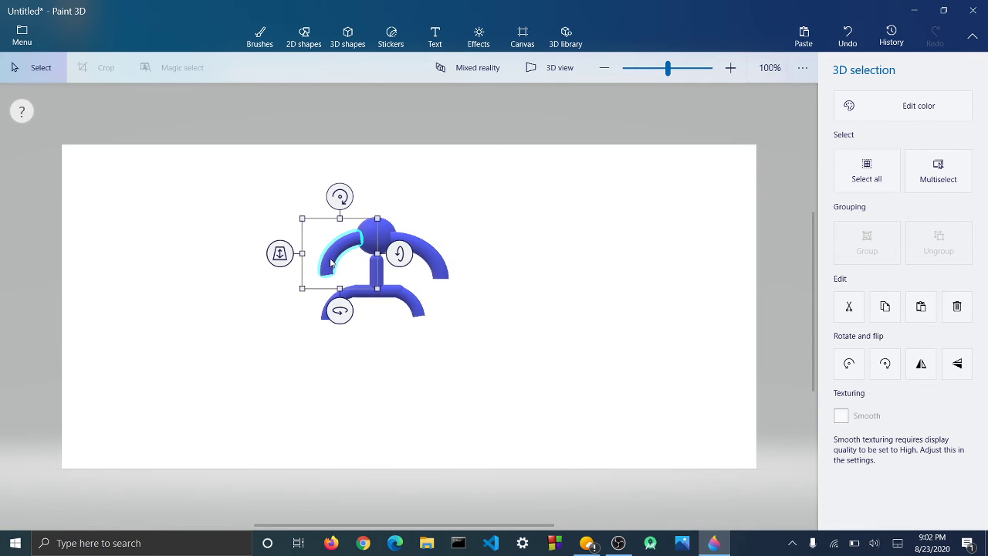
left_click(460, 272)
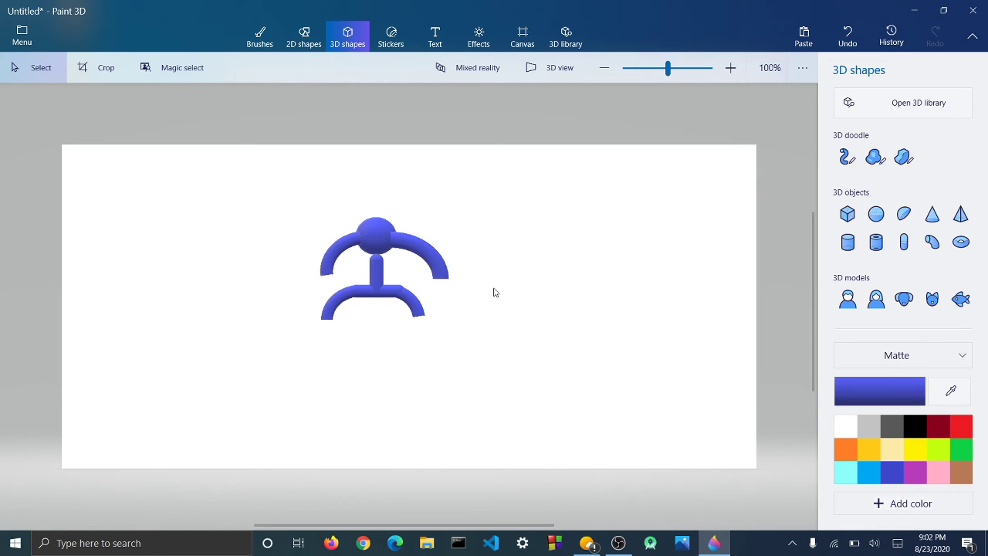
Step: Stamp a round bark-texture sticker above the figure's left shoulder and commit it
left_click(392, 35)
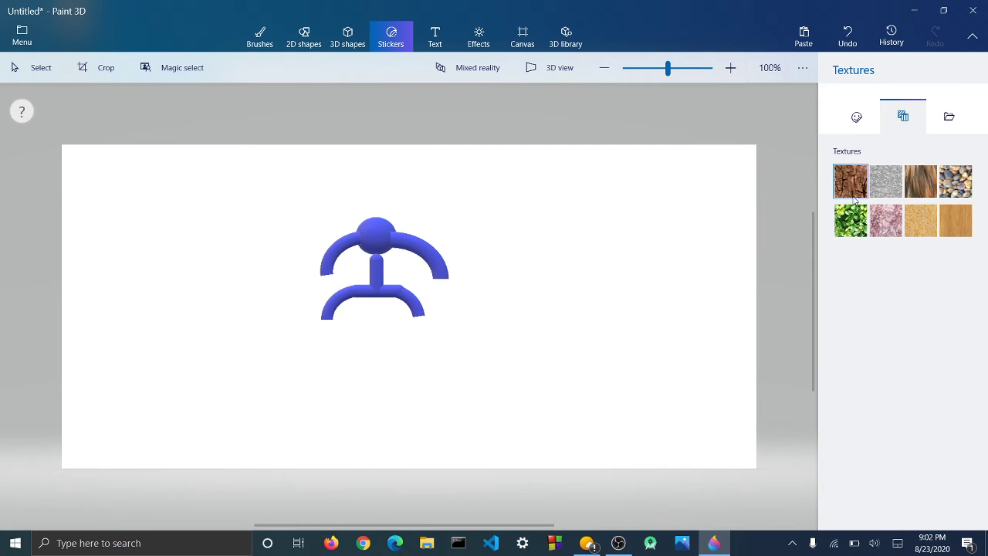
left_click_drag(306, 172, 343, 244)
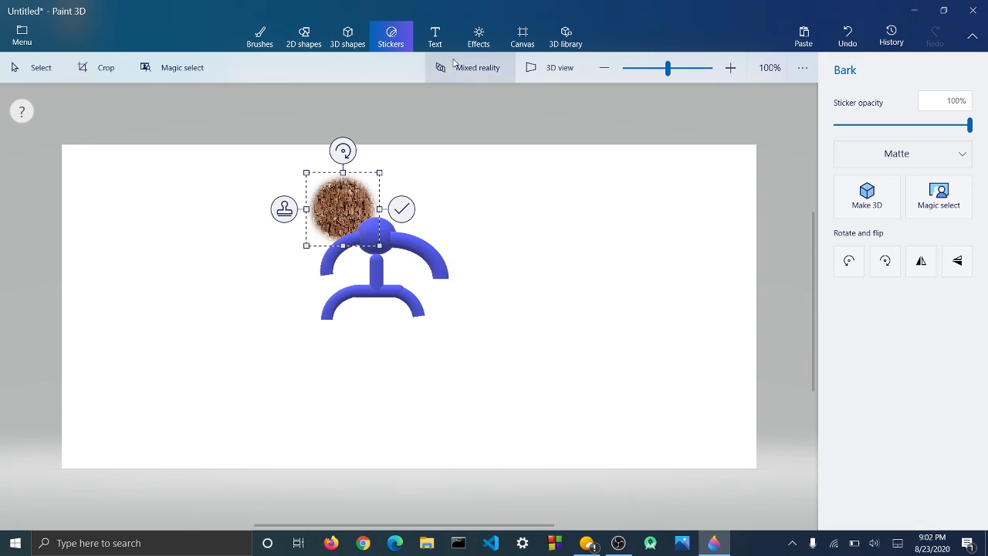
left_click(340, 32)
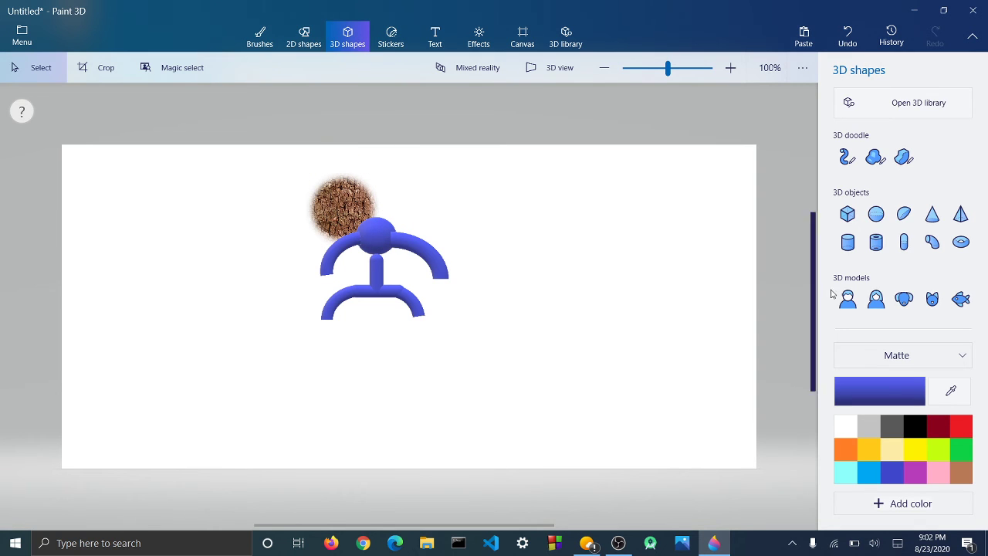
Step: Draw a narrow black capsule on the figure's head as hair, then show Photos' recent pictures list
left_click(906, 244)
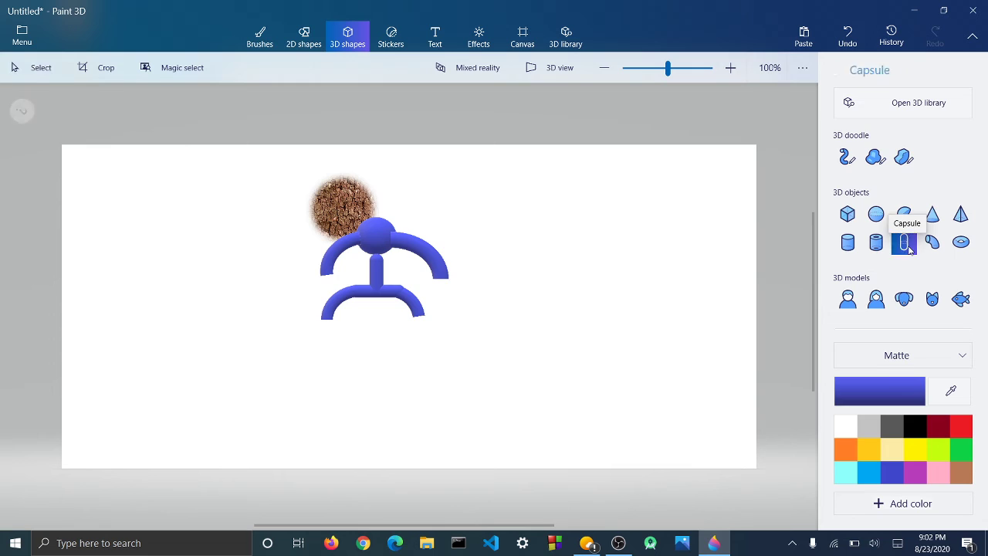
left_click(912, 427)
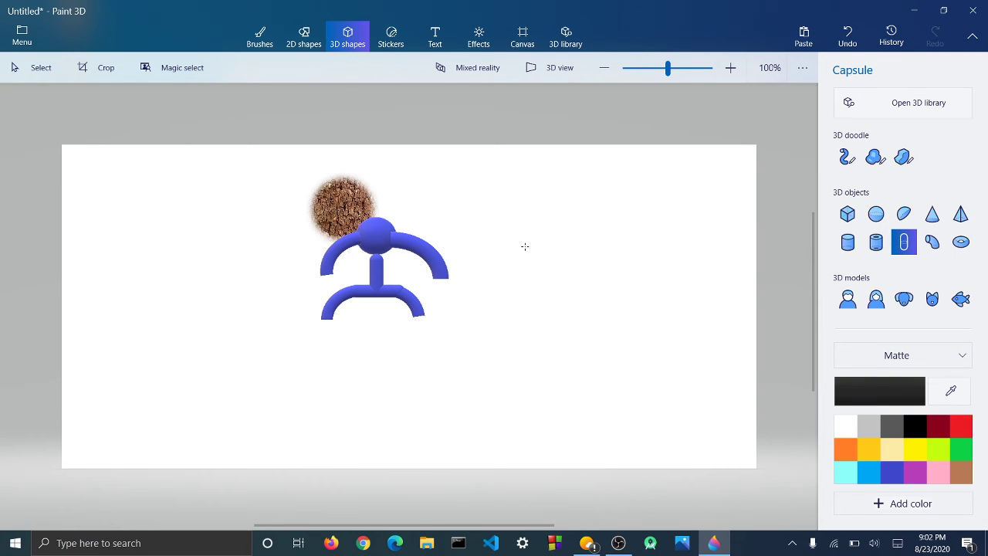
left_click_drag(532, 223, 491, 264)
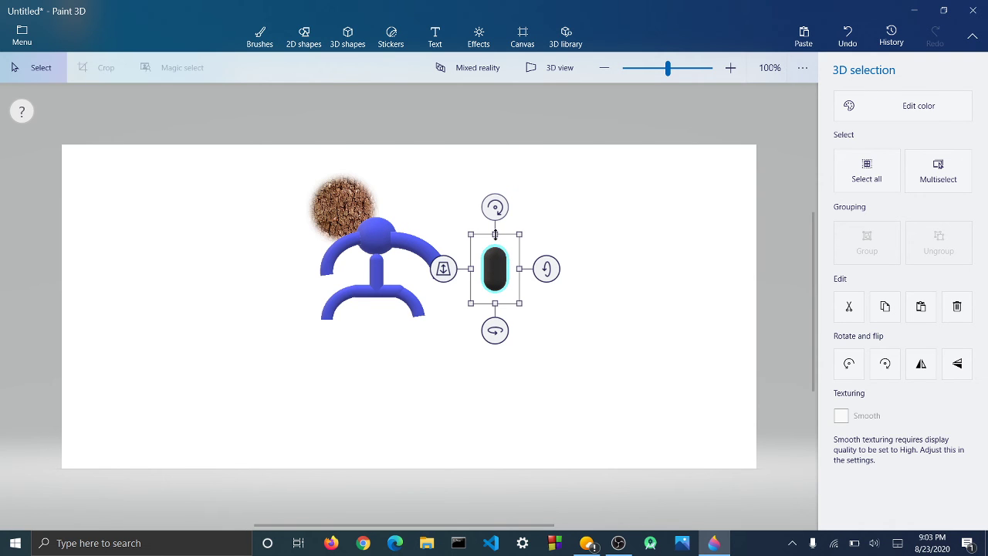
left_click_drag(471, 269, 367, 200)
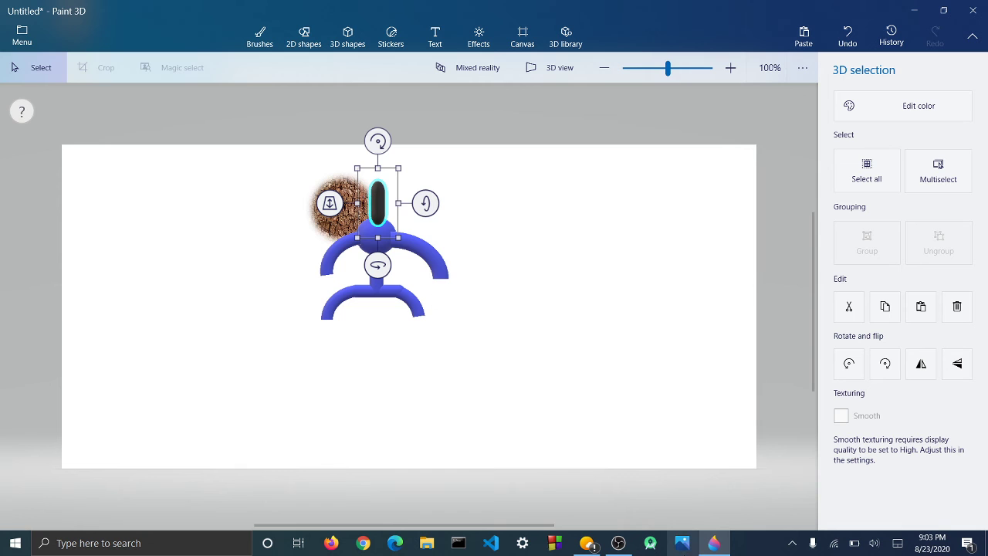
left_click(682, 547)
right_click(681, 548)
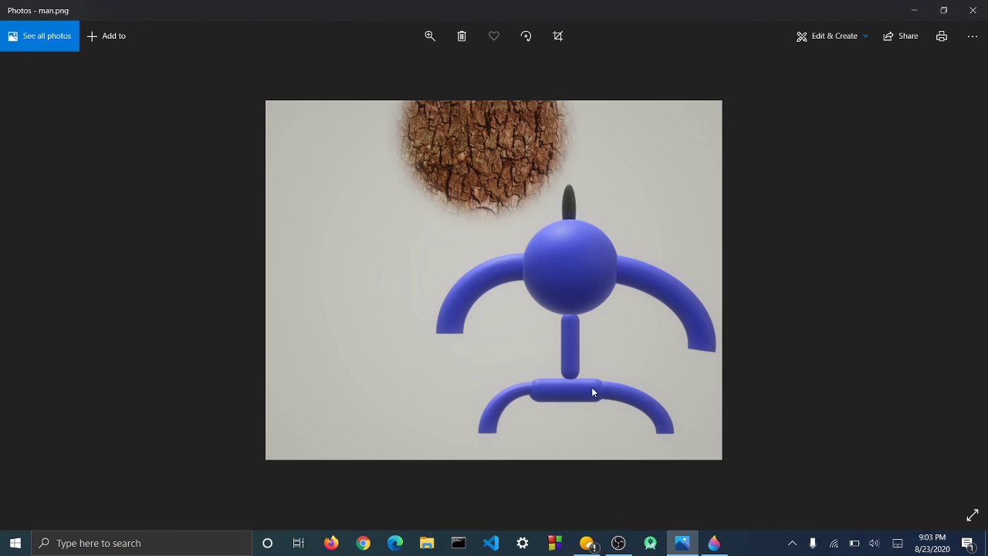
Step: Leave the man.png reference picture and return to the Paint 3D drawing
key("alt+Tab")
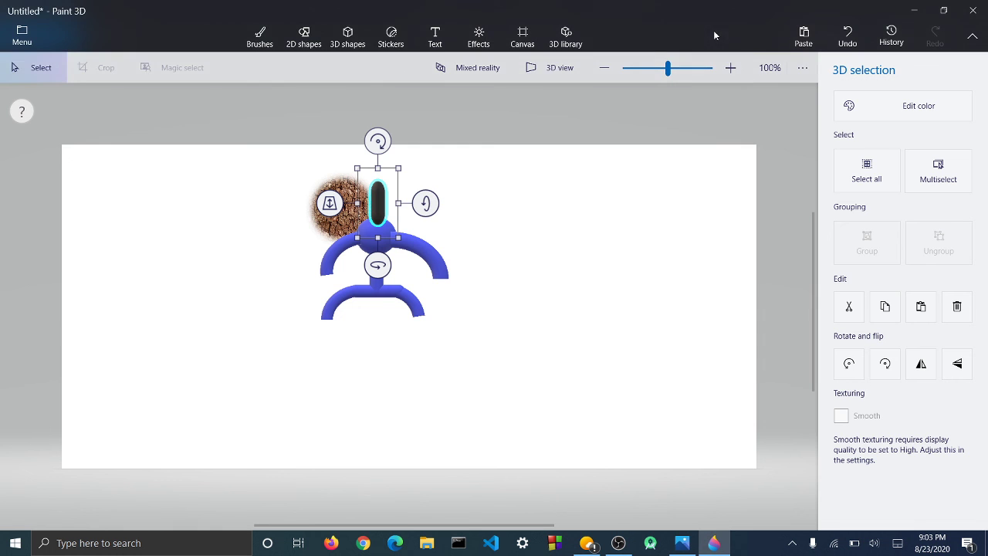
Step: Reposition the black hair capsule lower so it sits on top of the head
left_click(381, 238)
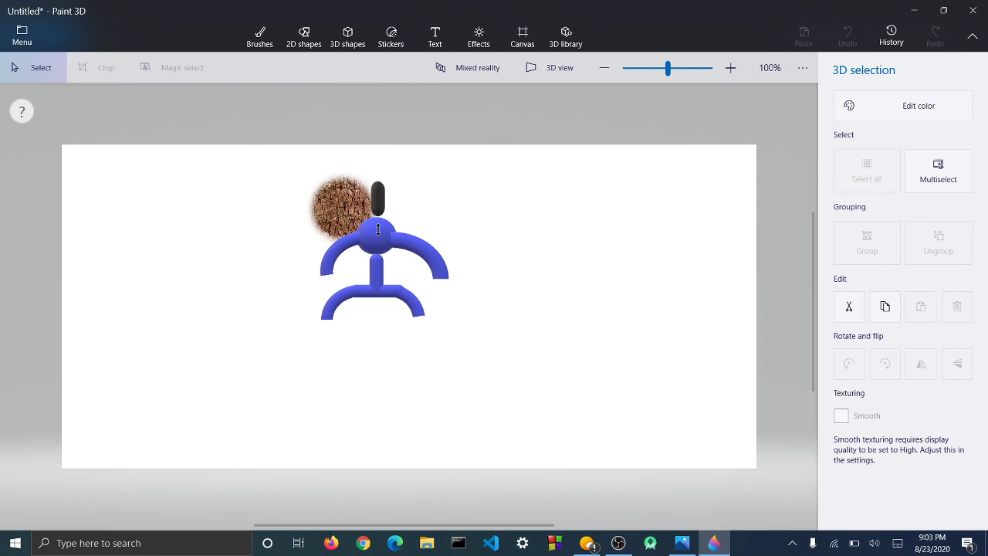
left_click(378, 199)
left_click_drag(380, 187, 380, 200)
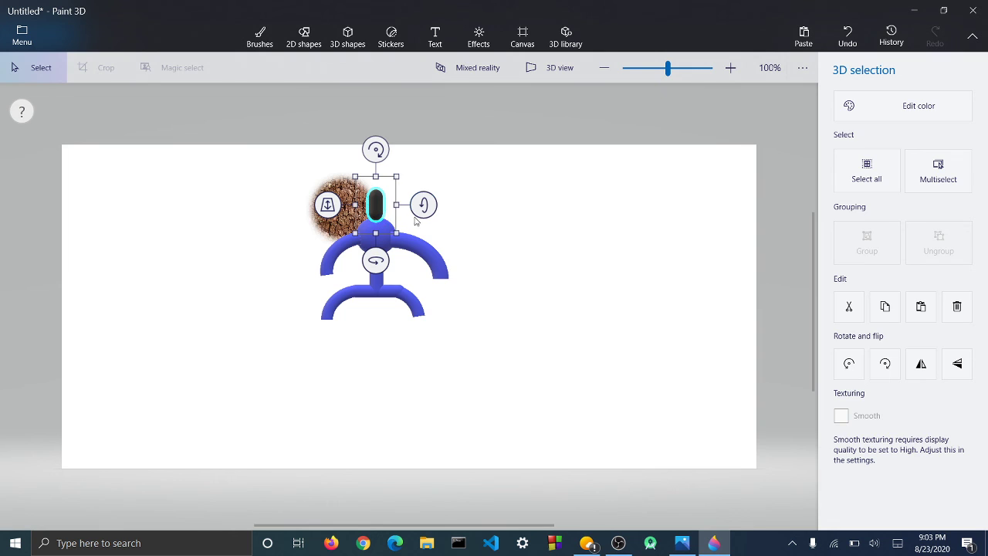
left_click(459, 221)
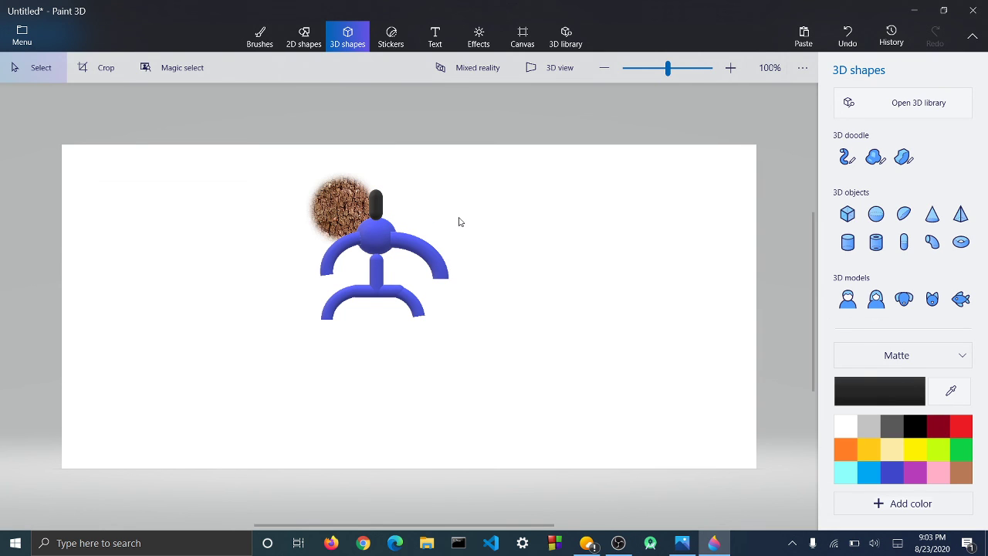
left_click(374, 207)
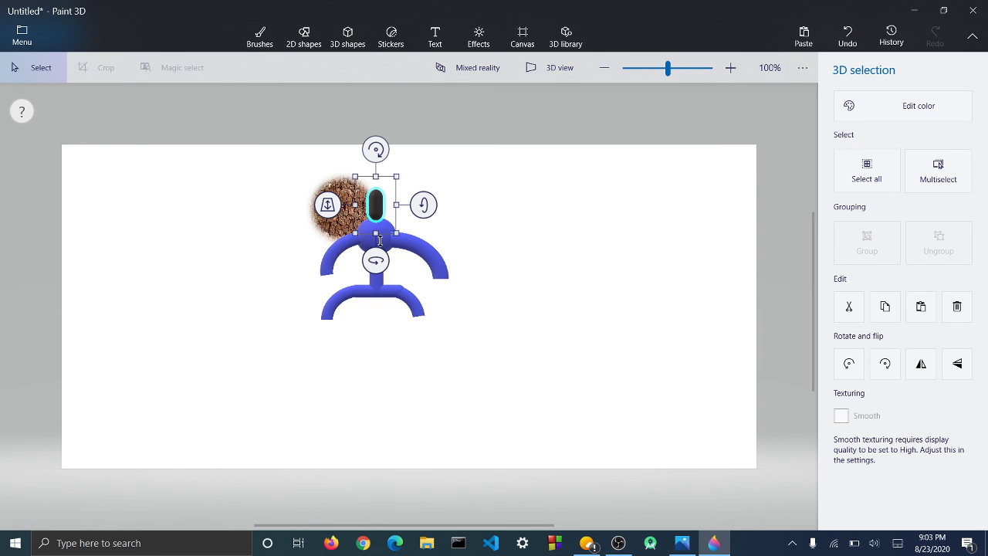
left_click_drag(377, 236, 374, 232)
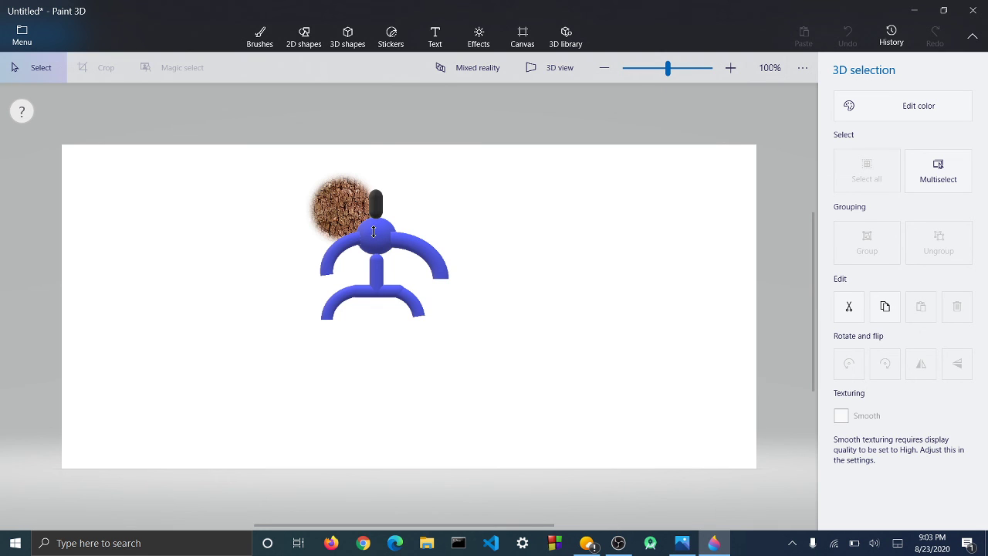
left_click_drag(373, 232, 374, 231)
Step: Make the hair capsule thinner, center it atop the head, and bring up Save as
mouse_move(681, 549)
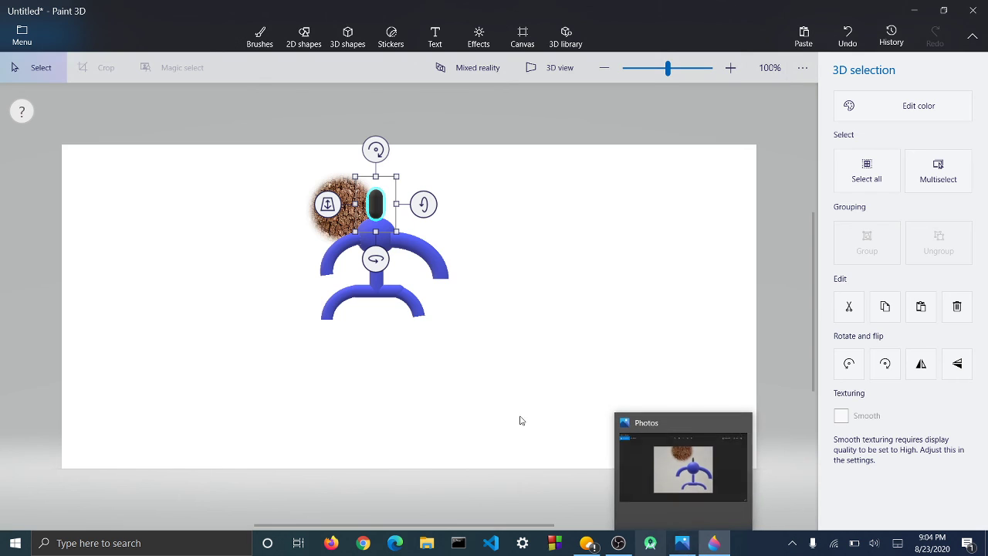
left_click_drag(396, 204, 387, 199)
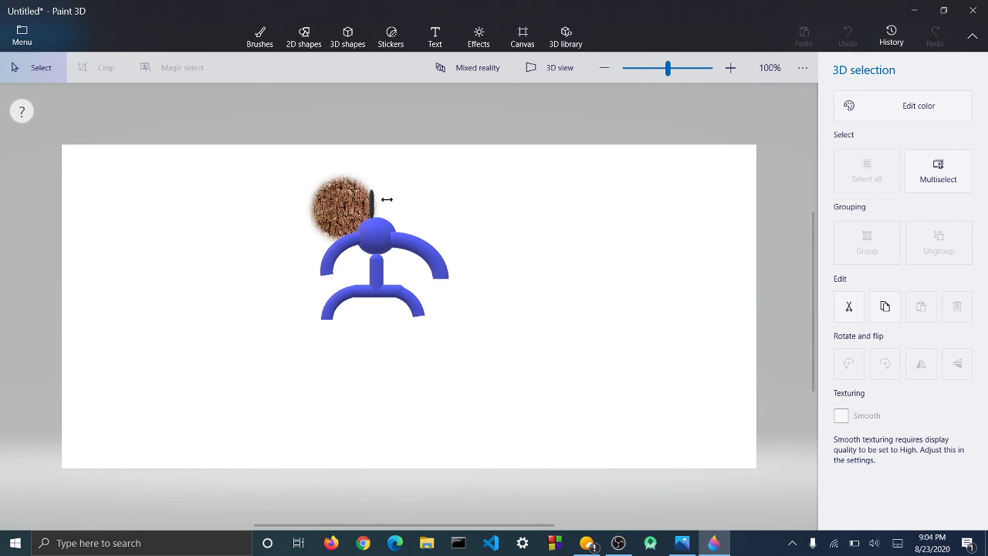
left_click_drag(376, 202, 376, 201)
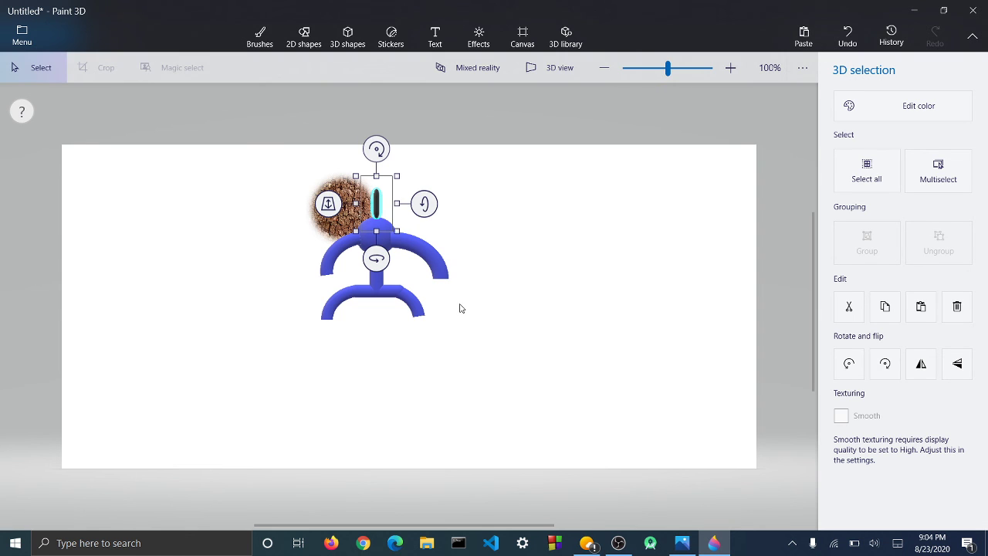
left_click(530, 251)
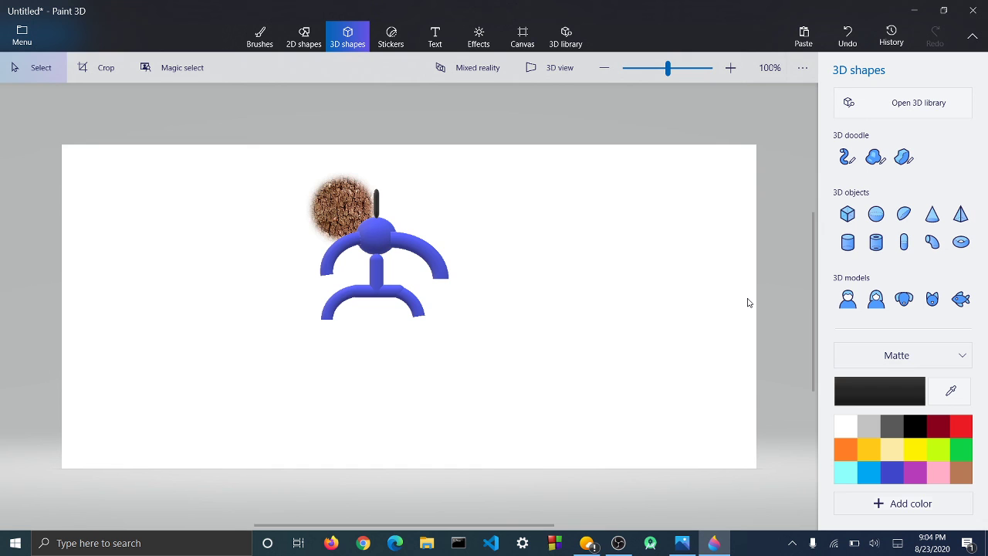
key("ctrl+s")
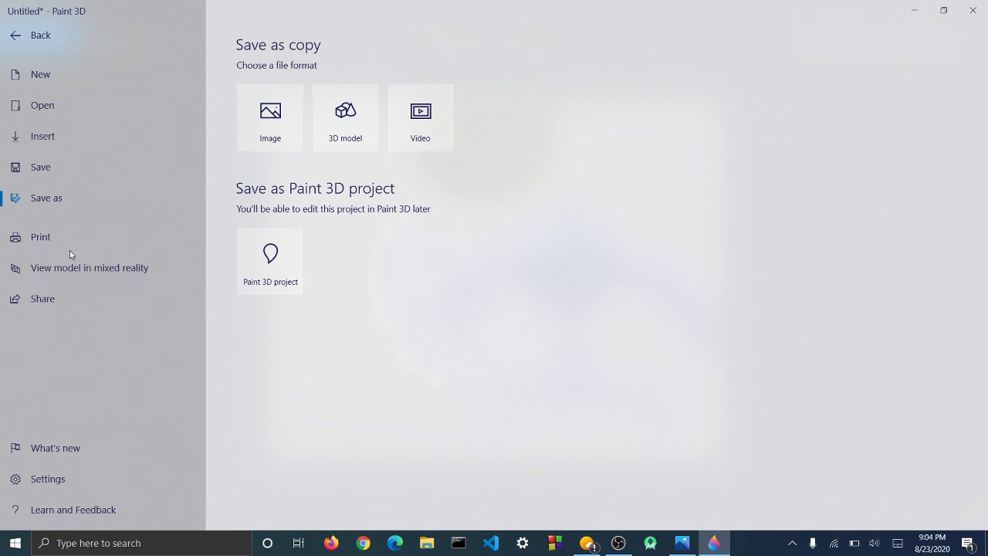
Step: Exit Paint 3D choosing Don't save, returning to man.png in Photos
left_click(975, 10)
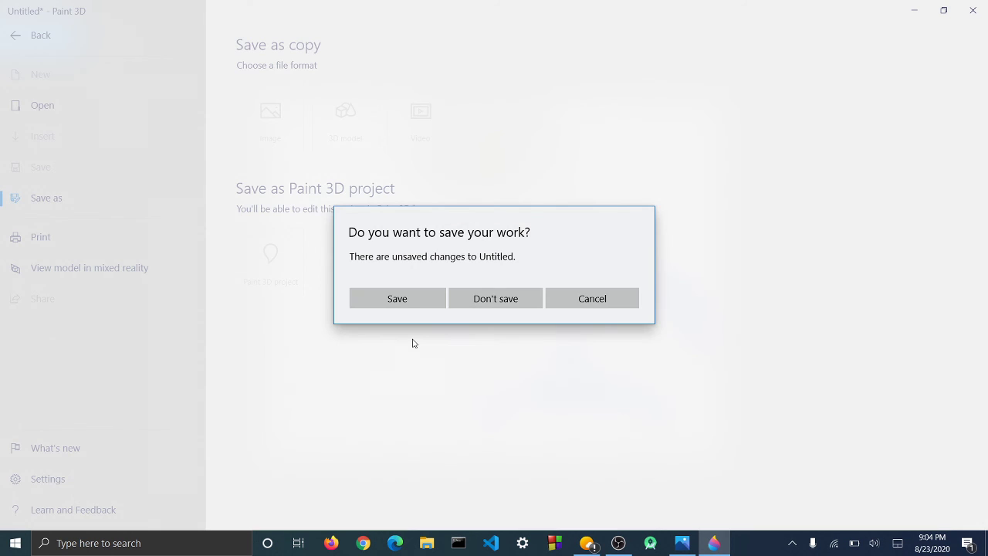
left_click(473, 301)
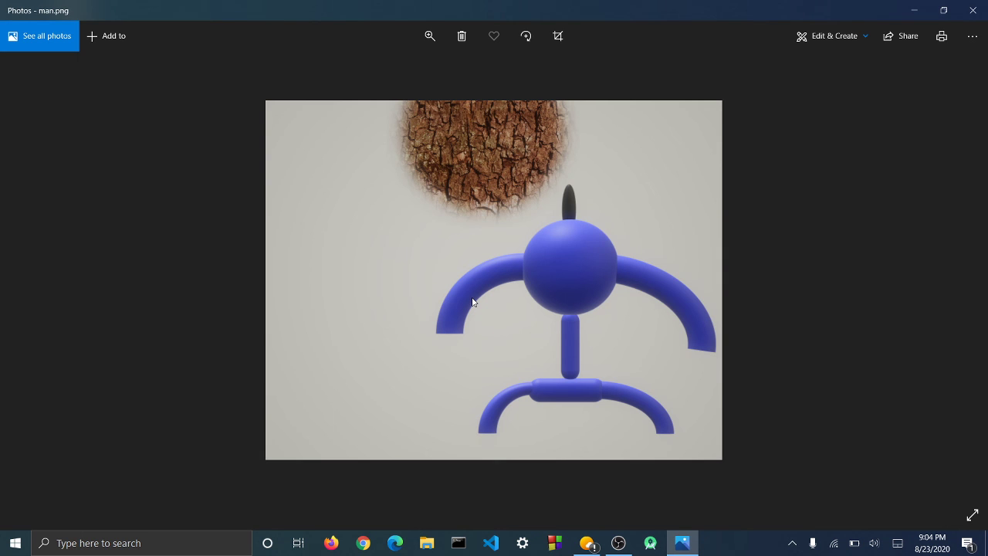
key("alt+Tab")
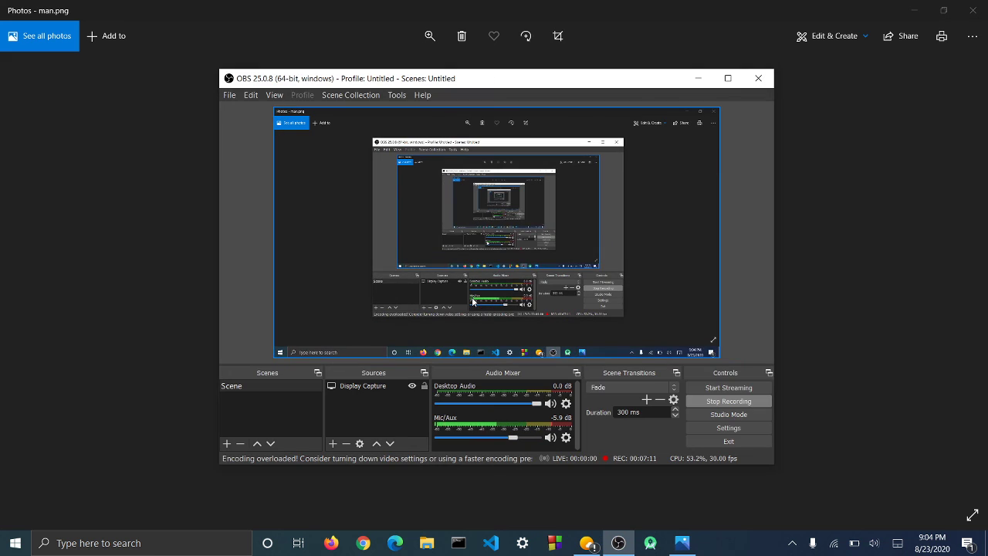